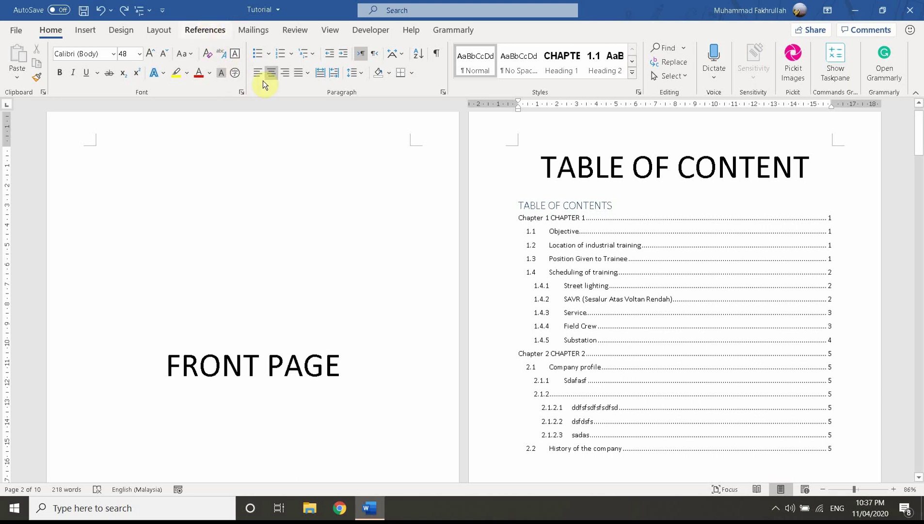
# - Insert a Next Page section break from the Layout Breaks list
pyautogui.click(197, 30)
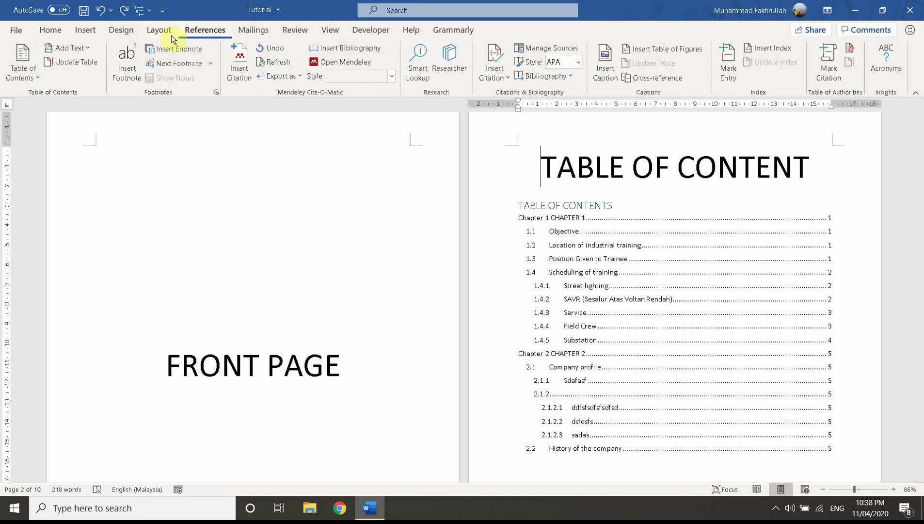
pyautogui.click(159, 30)
pyautogui.click(189, 48)
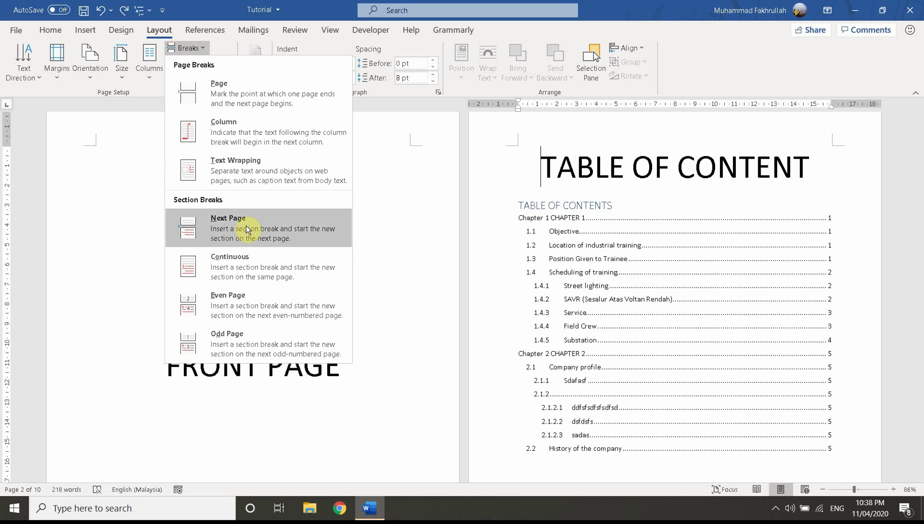
pyautogui.click(246, 225)
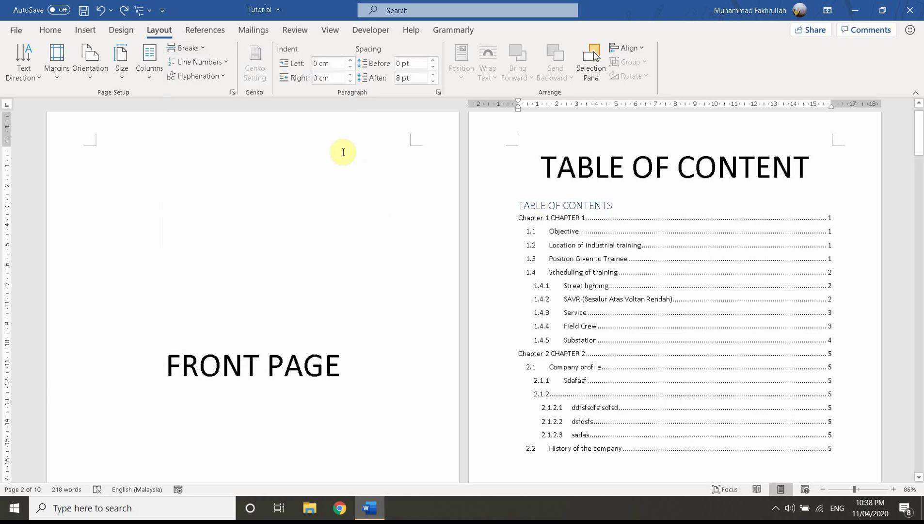
# - Open the footer at the bottom of page 1 for editing
pyautogui.scroll(-2, 278, 220)
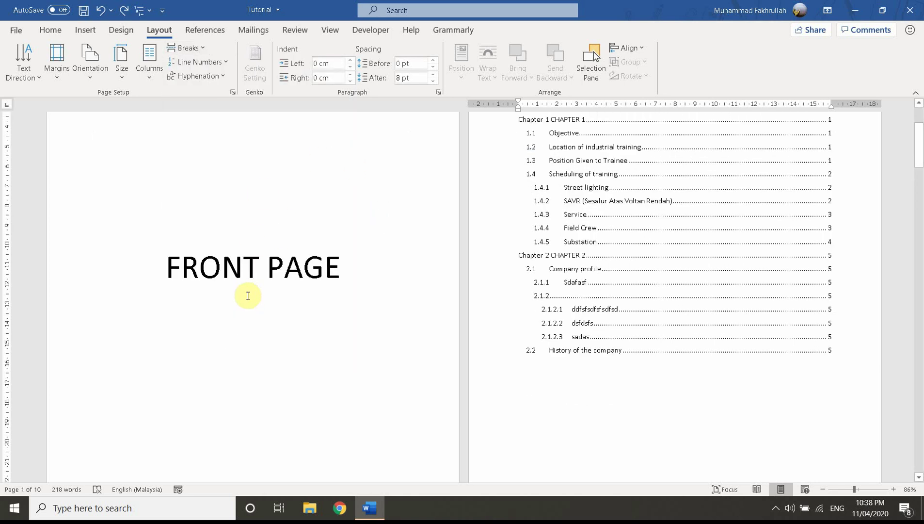
pyautogui.scroll(-3, 247, 295)
pyautogui.scroll(1, 250, 301)
pyautogui.scroll(2, 233, 221)
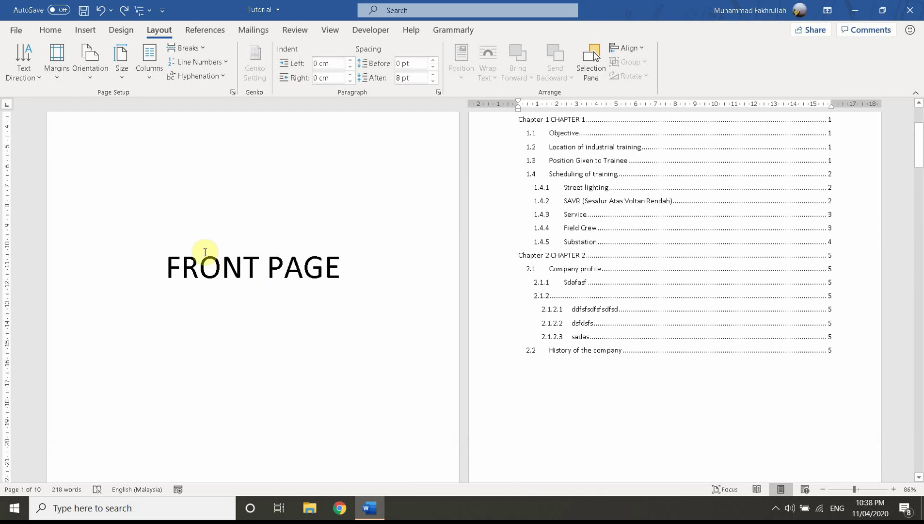
pyautogui.scroll(-2, 233, 257)
pyautogui.scroll(-3, 271, 242)
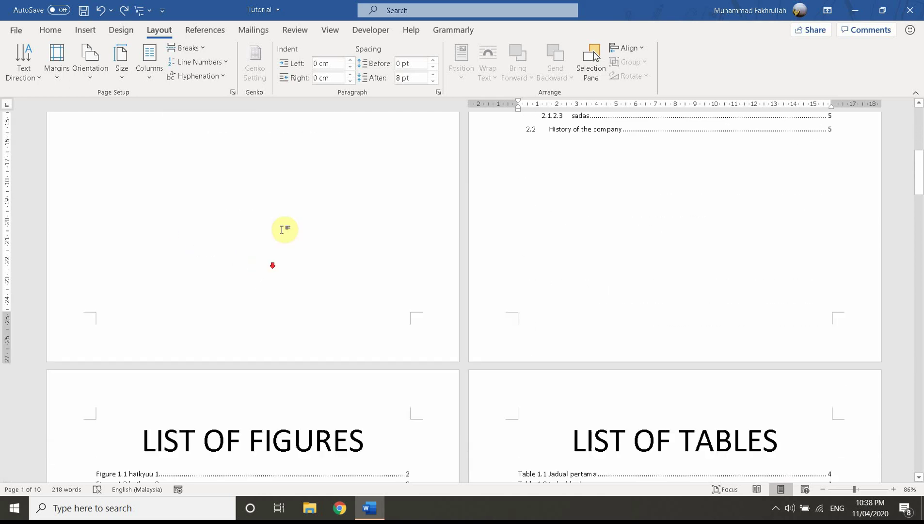
pyautogui.doubleClick(390, 340)
pyautogui.scroll(1, 146, 342)
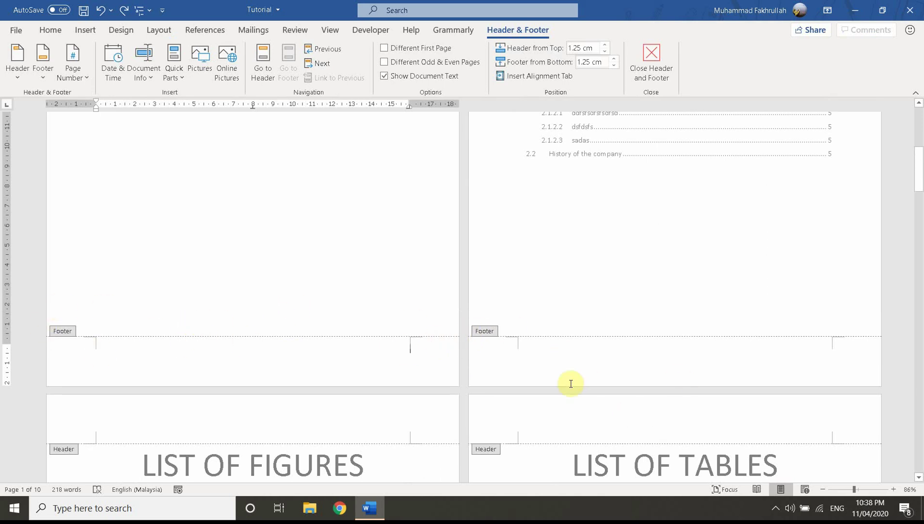
# - Turn on Different First Page and put the cursor in the front page's First Page Footer
pyautogui.scroll(5, 534, 376)
pyautogui.scroll(2, 460, 354)
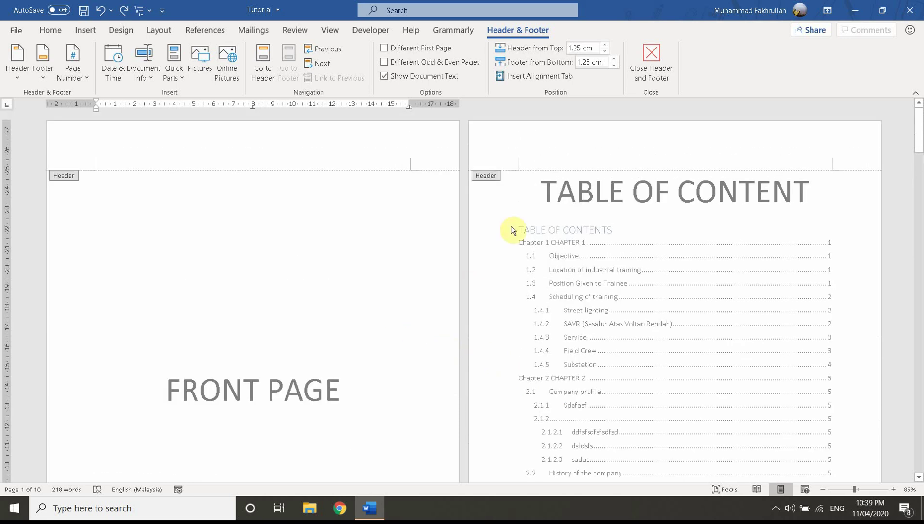
pyautogui.click(536, 200)
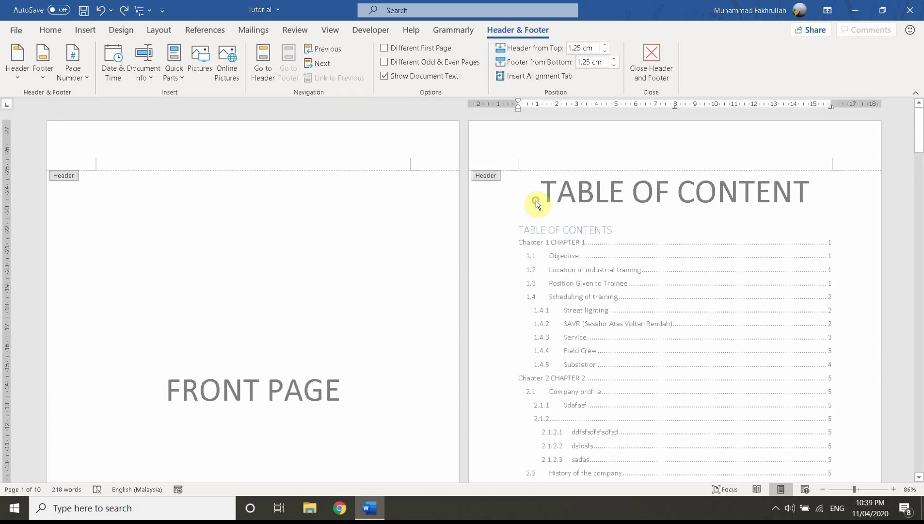
pyautogui.scroll(-5, 233, 291)
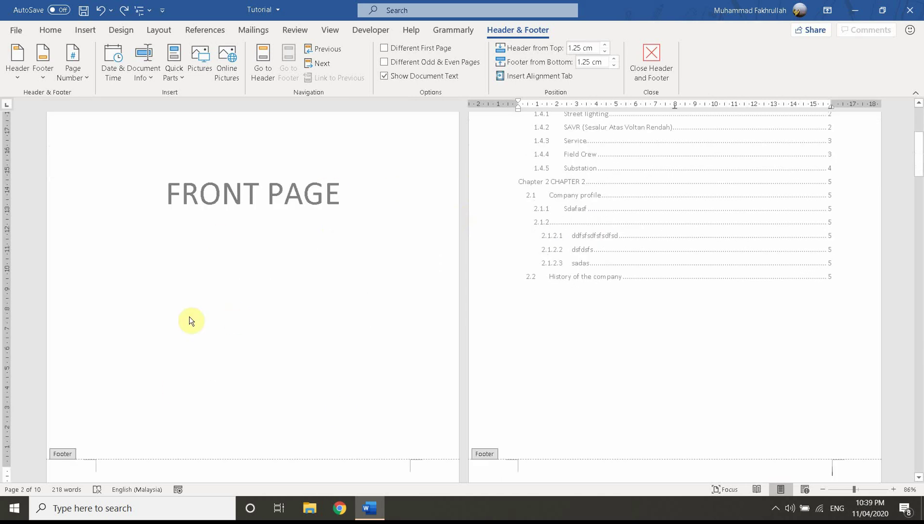
pyautogui.scroll(-1, 191, 295)
pyautogui.scroll(2, 194, 267)
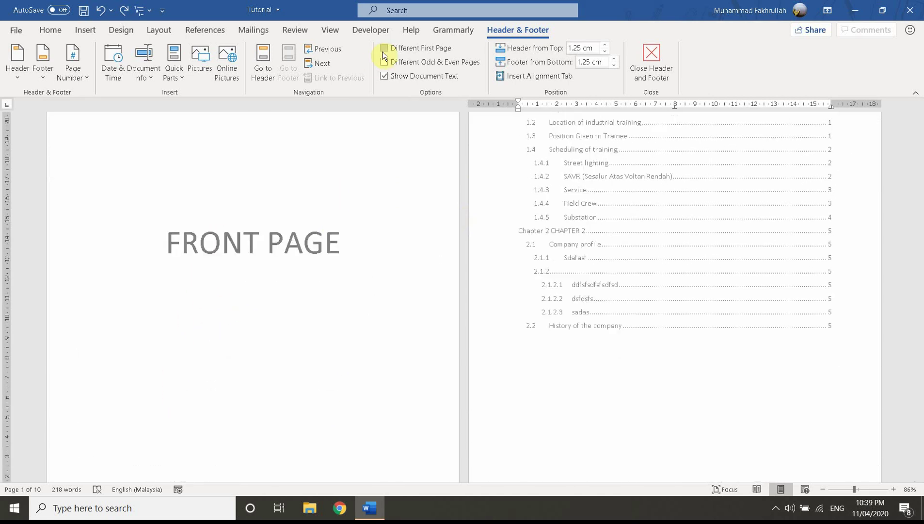
pyautogui.click(383, 49)
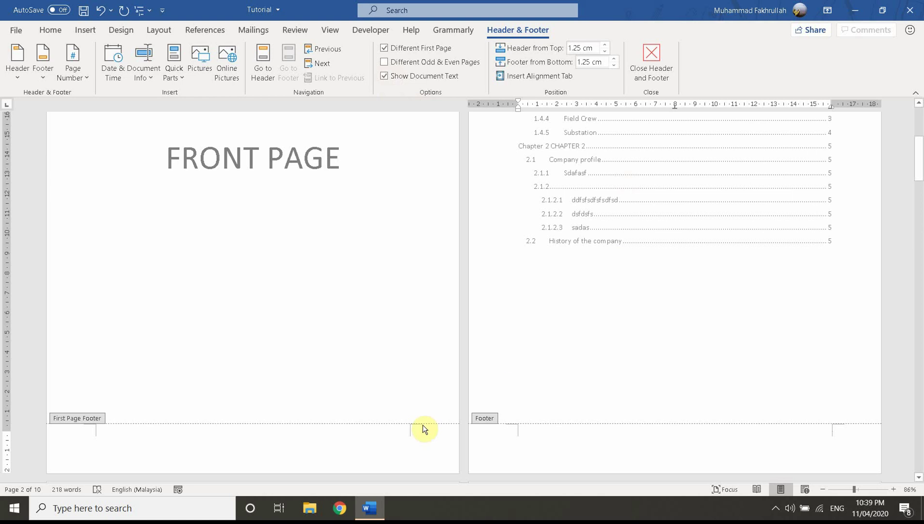
pyautogui.click(383, 445)
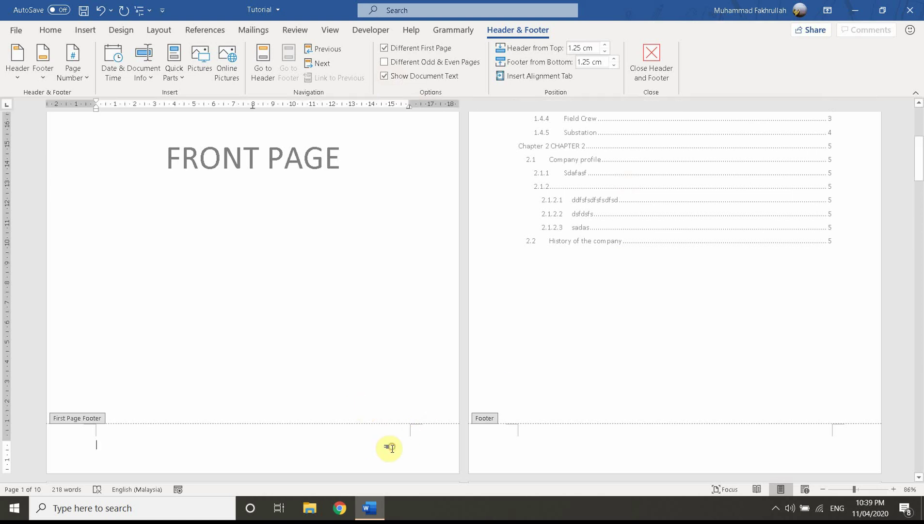
pyautogui.click(86, 81)
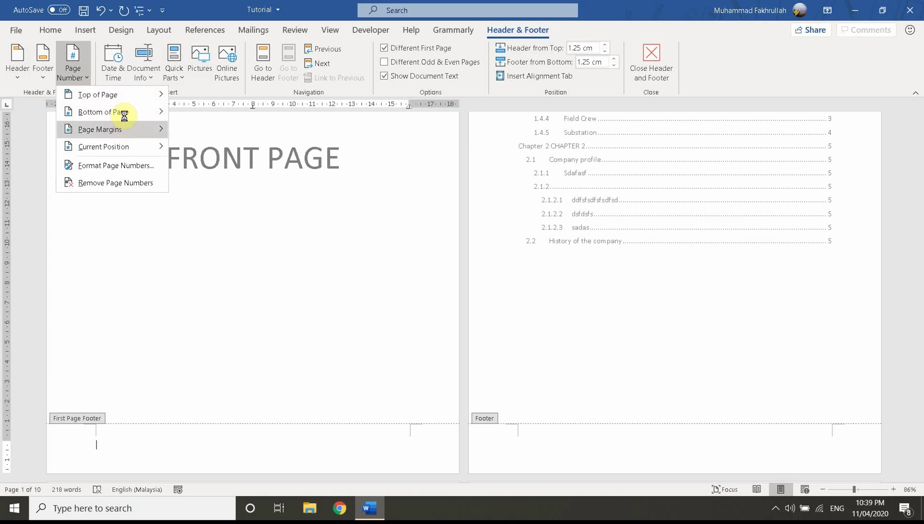
pyautogui.click(241, 221)
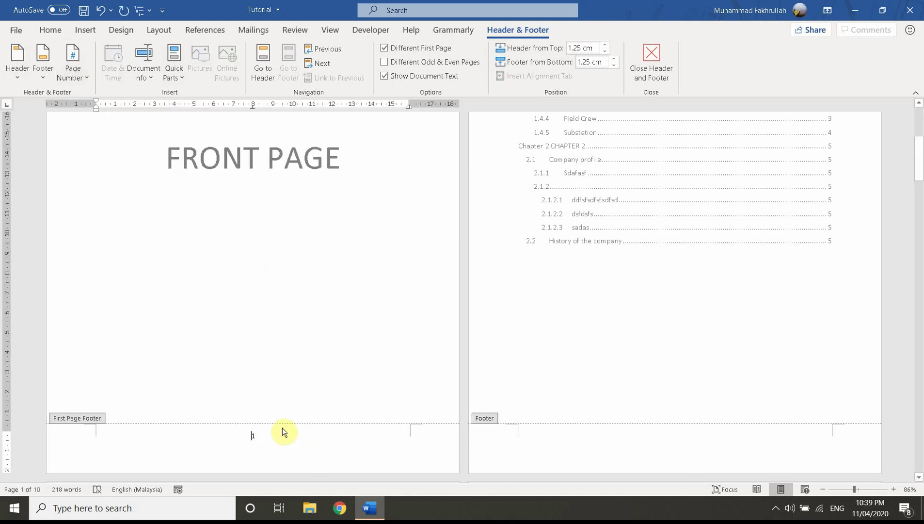
pyautogui.doubleClick(253, 436)
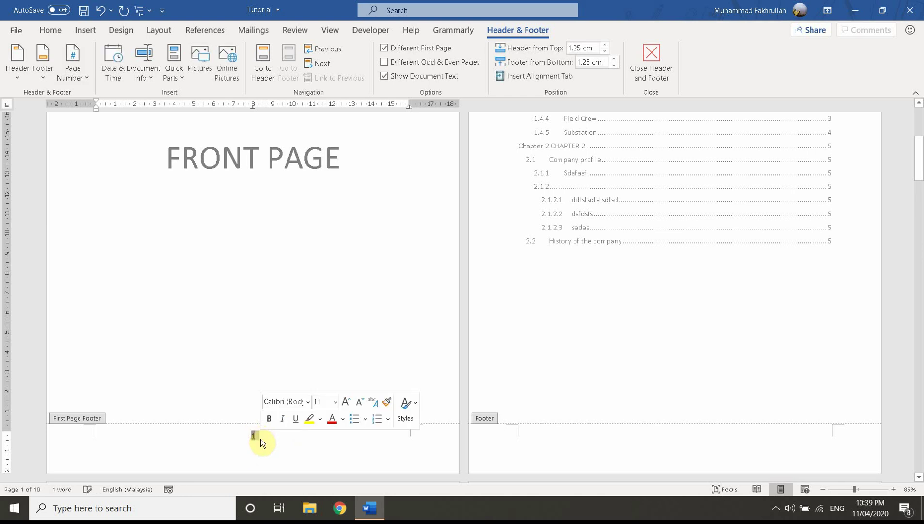
pyautogui.press('Delete')
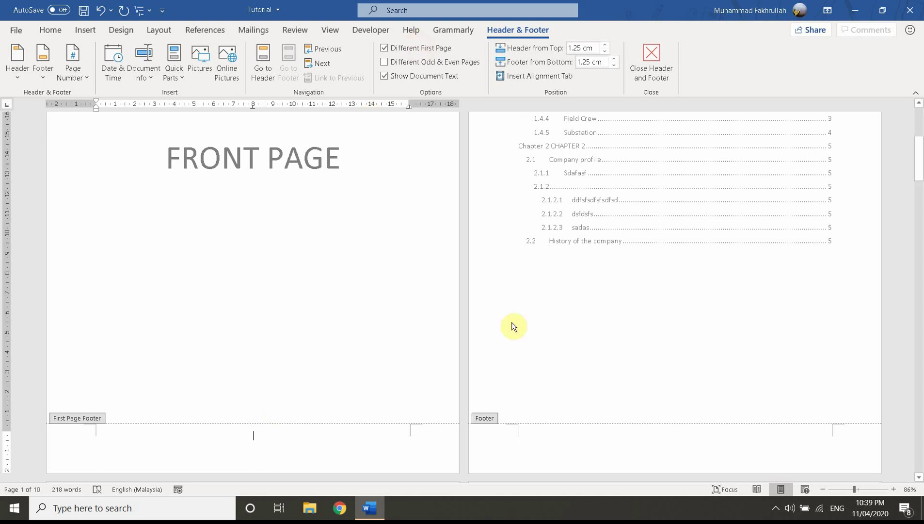
pyautogui.scroll(2, 445, 394)
pyautogui.scroll(2, 413, 354)
pyautogui.scroll(2, 423, 286)
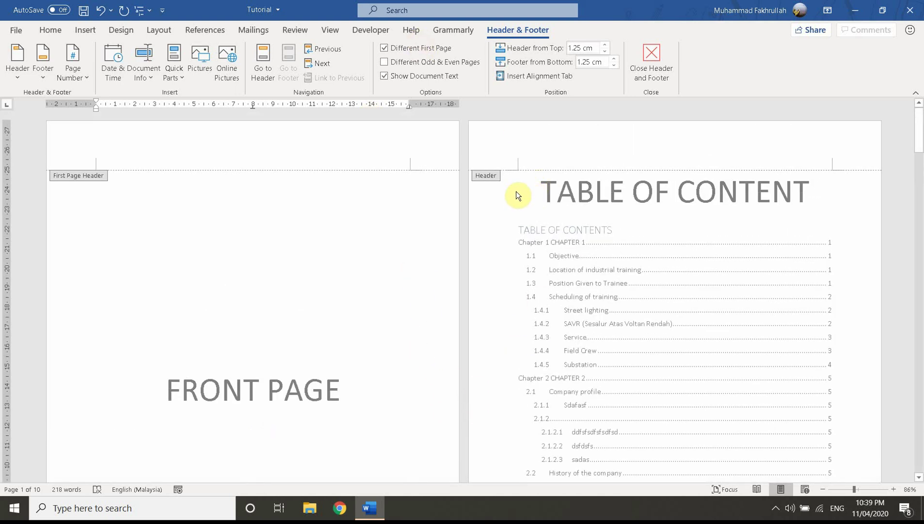
# - Close footer editing and insert a Next Page section break before TABLE OF CONTENT
pyautogui.click(665, 66)
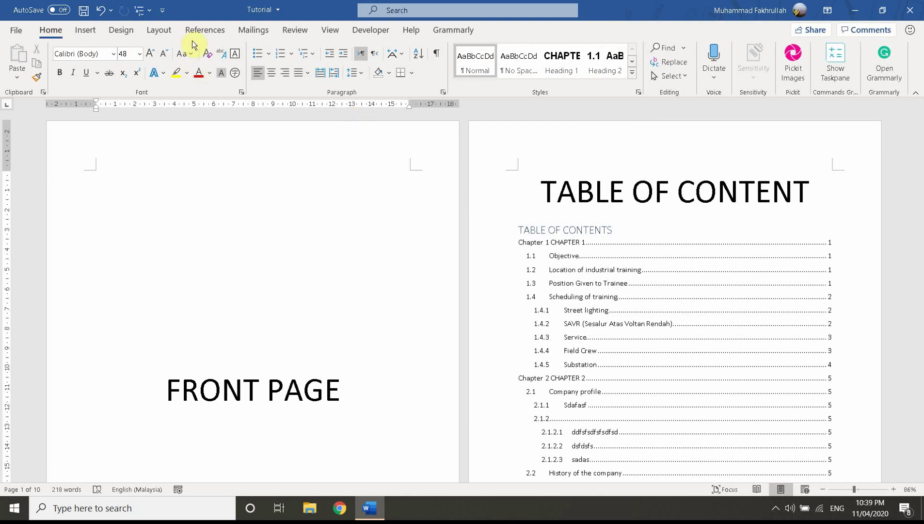
pyautogui.click(163, 30)
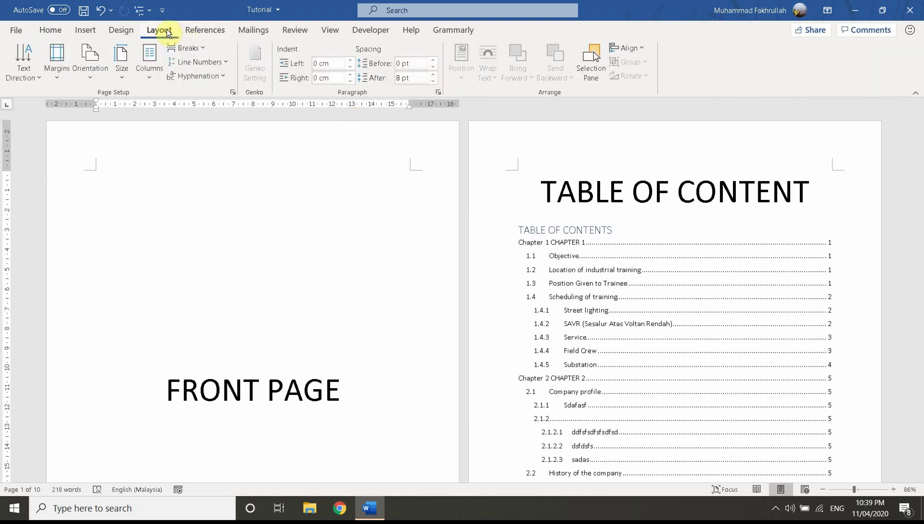
pyautogui.click(195, 46)
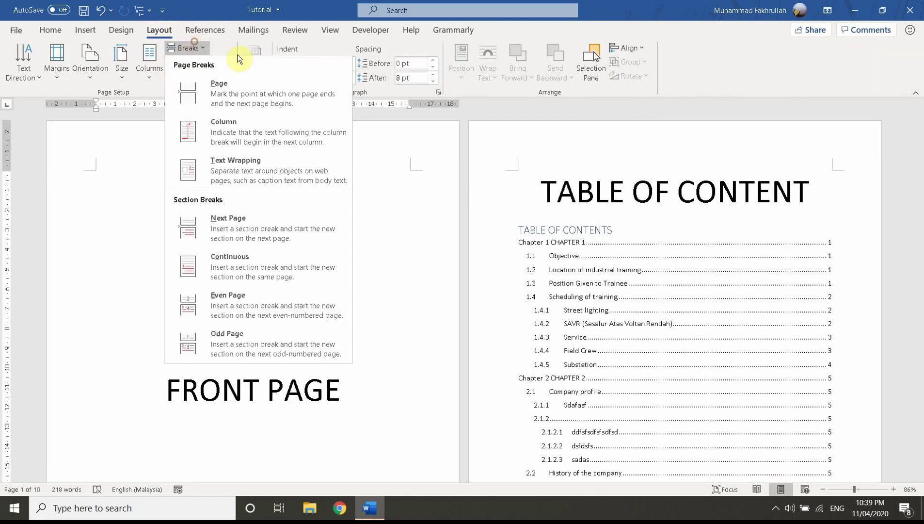
pyautogui.click(541, 192)
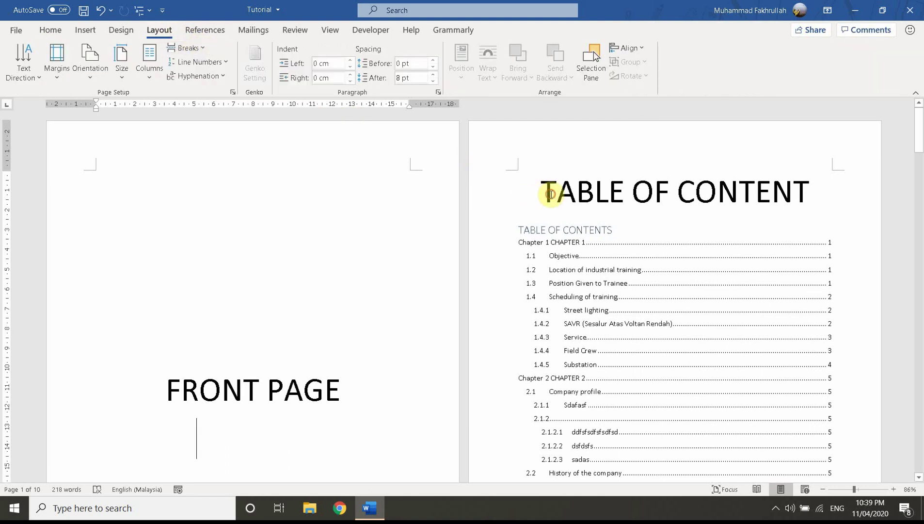
pyautogui.click(197, 48)
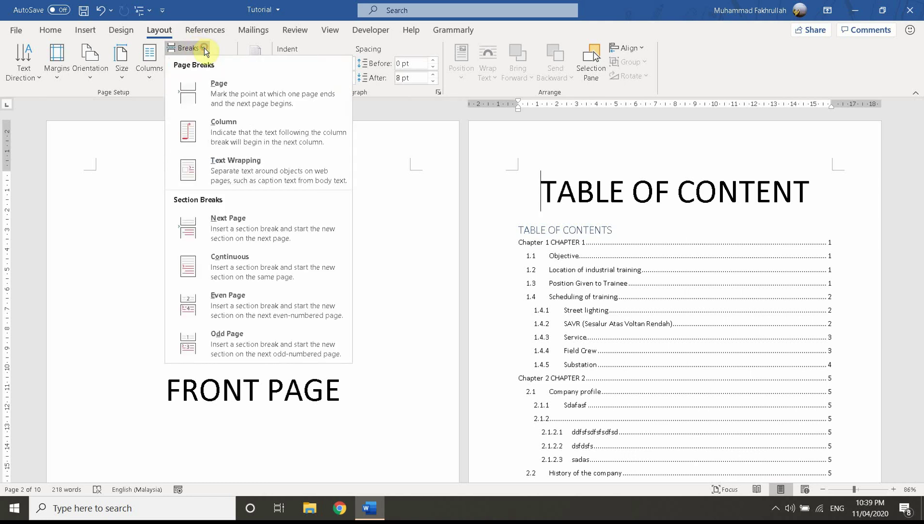
pyautogui.click(237, 232)
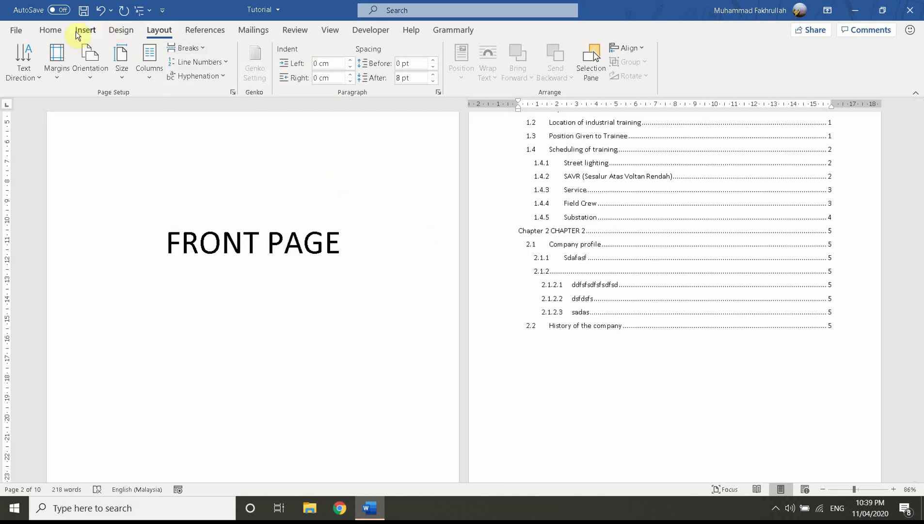
pyautogui.click(51, 30)
# - Show formatting marks to check the section break after the front page, then hide them
pyautogui.click(442, 54)
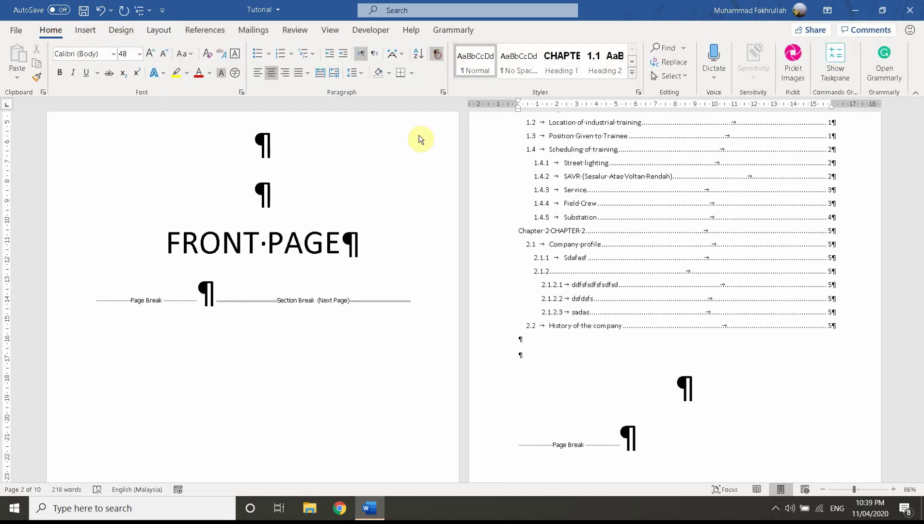
pyautogui.click(275, 299)
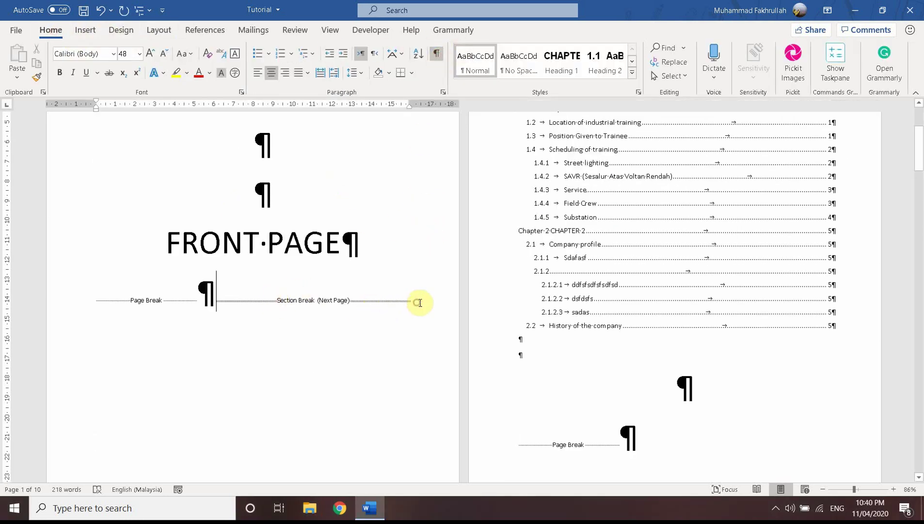
pyautogui.scroll(-1, 511, 336)
pyautogui.scroll(3, 520, 342)
pyautogui.scroll(4, 504, 320)
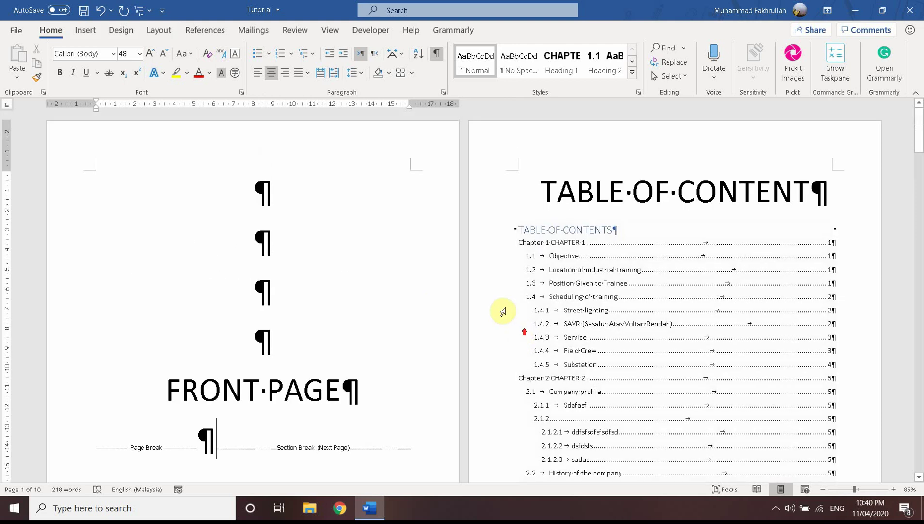
pyautogui.click(437, 56)
# - Scroll to the CHAPTER 1 page and place the cursor right after the heading
pyautogui.scroll(-4, 520, 146)
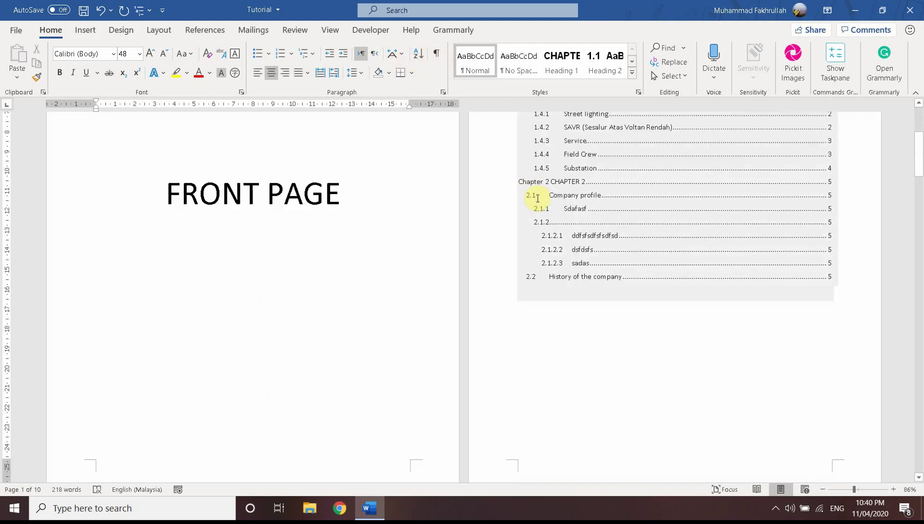
pyautogui.scroll(-3, 534, 204)
pyautogui.scroll(-2, 542, 258)
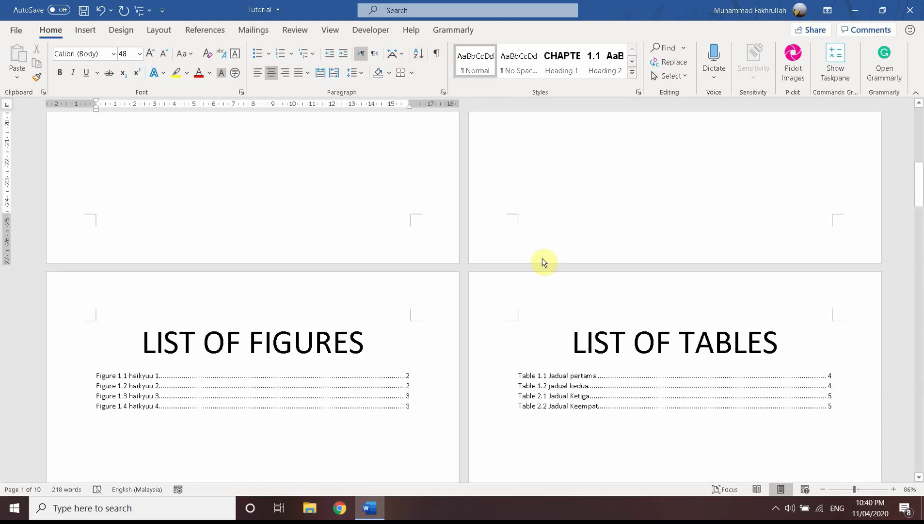
pyautogui.middleClick(602, 306)
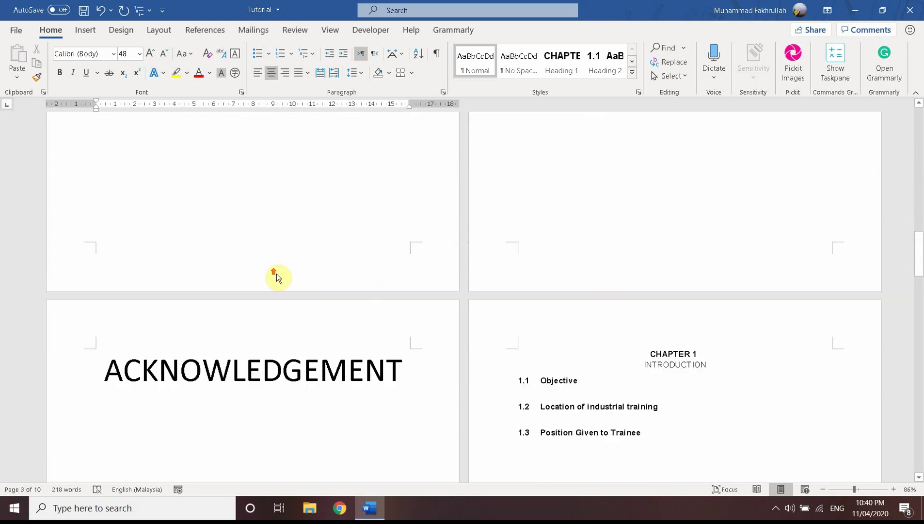
pyautogui.click(290, 292)
pyautogui.scroll(-2, 289, 292)
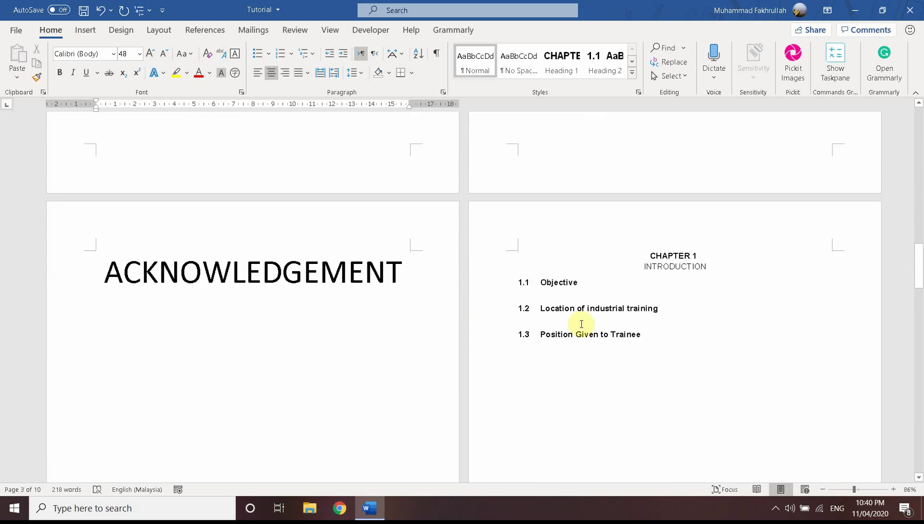
pyautogui.moveTo(673, 256)
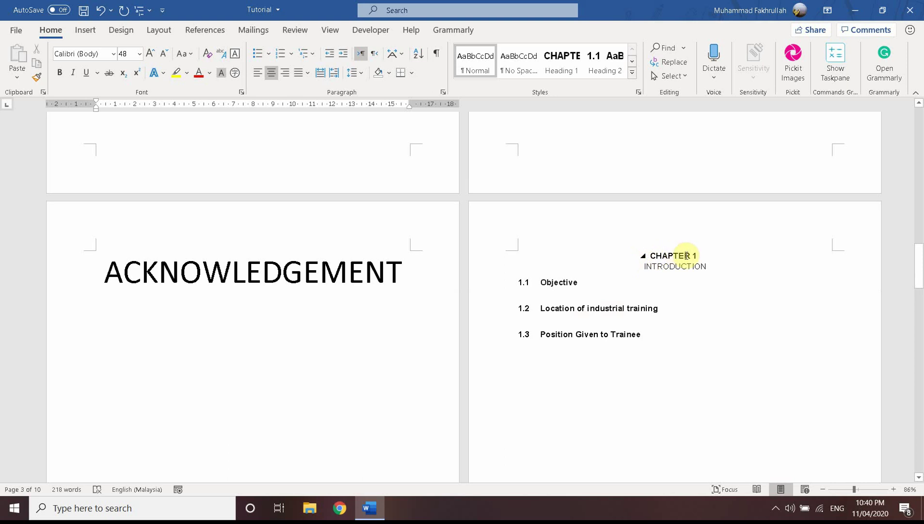
pyautogui.click(700, 255)
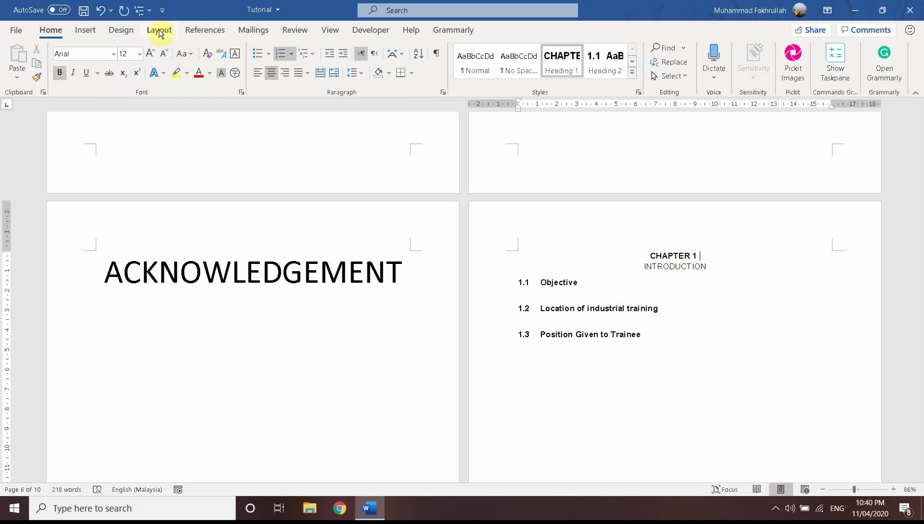
# - Insert a Next Page section break before Chapter 1
pyautogui.click(198, 30)
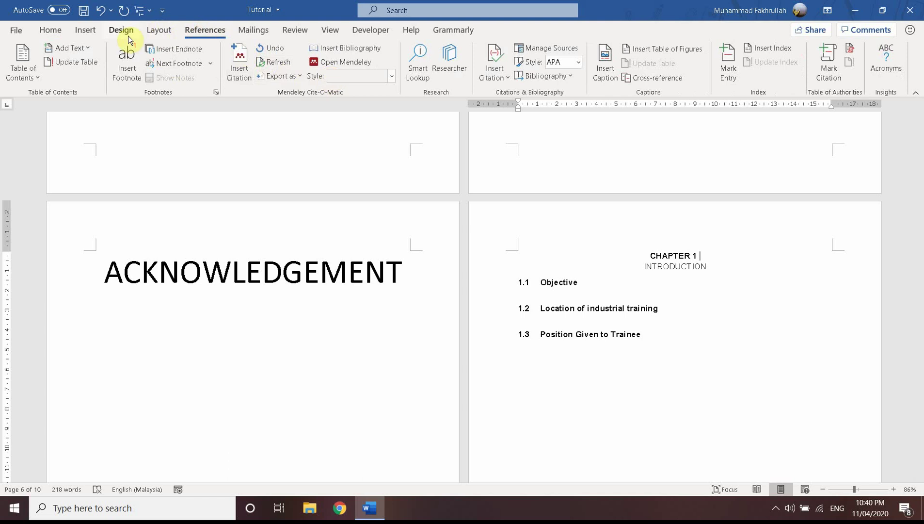
pyautogui.click(160, 30)
pyautogui.click(203, 47)
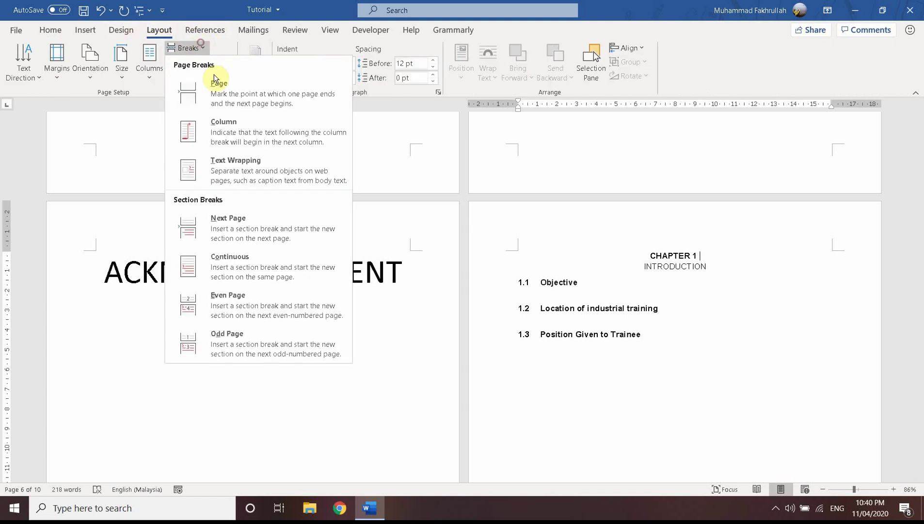
pyautogui.click(231, 222)
pyautogui.scroll(-3, 565, 303)
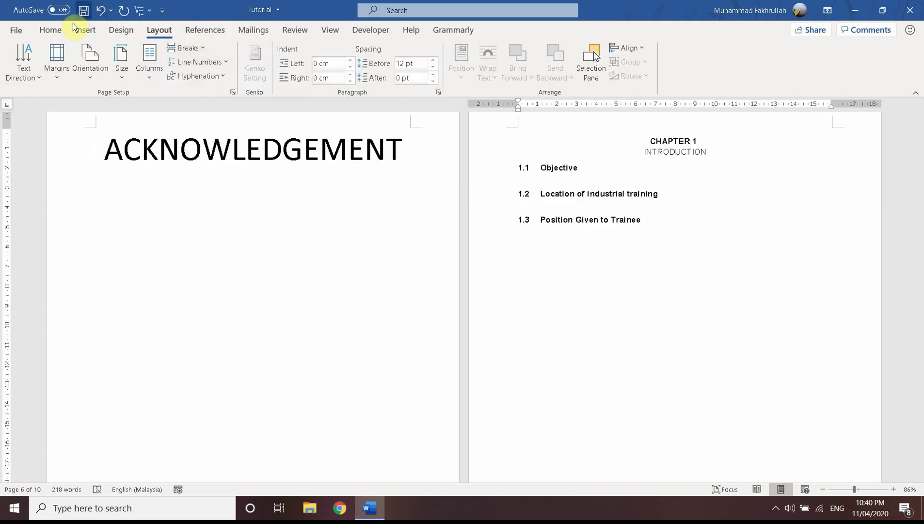
# - Show formatting marks to confirm the new section break, then hide them
pyautogui.click(50, 30)
pyautogui.click(438, 54)
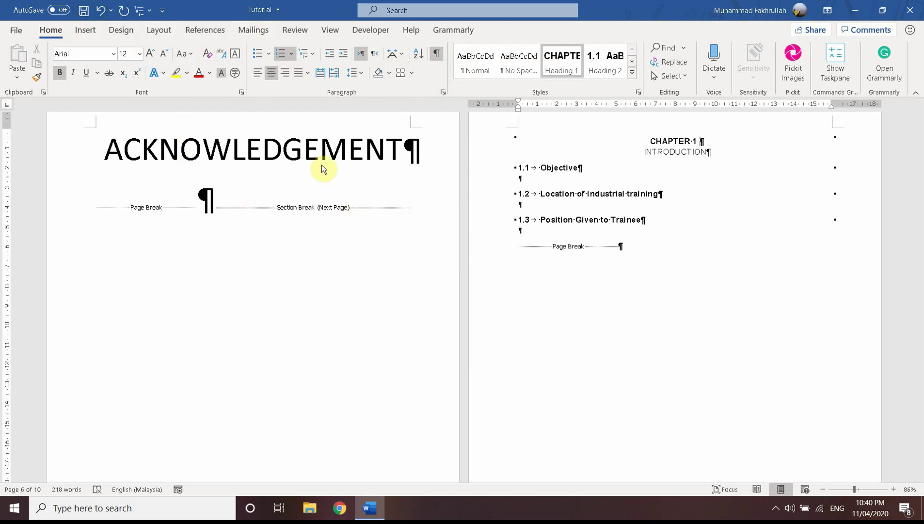
pyautogui.scroll(7, 330, 218)
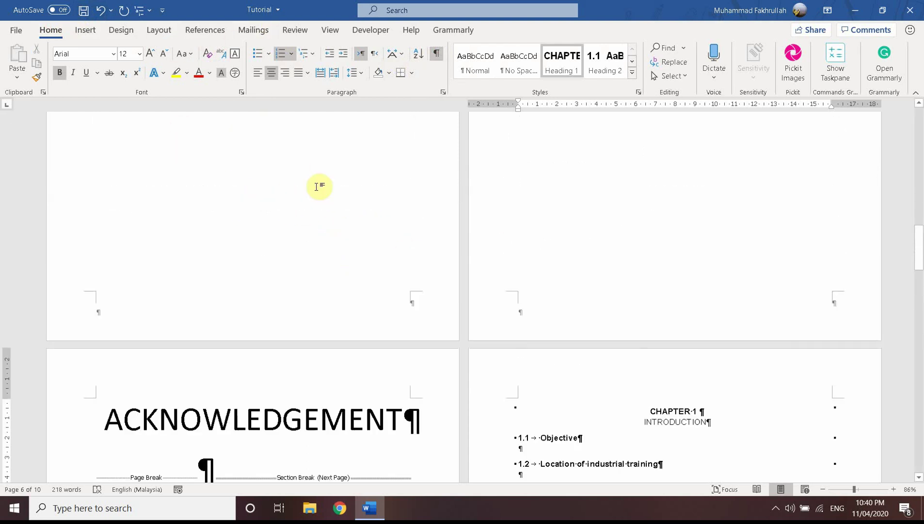
pyautogui.scroll(4, 340, 156)
pyautogui.click(443, 56)
# - Open the first page's footer for editing
pyautogui.scroll(8, 417, 173)
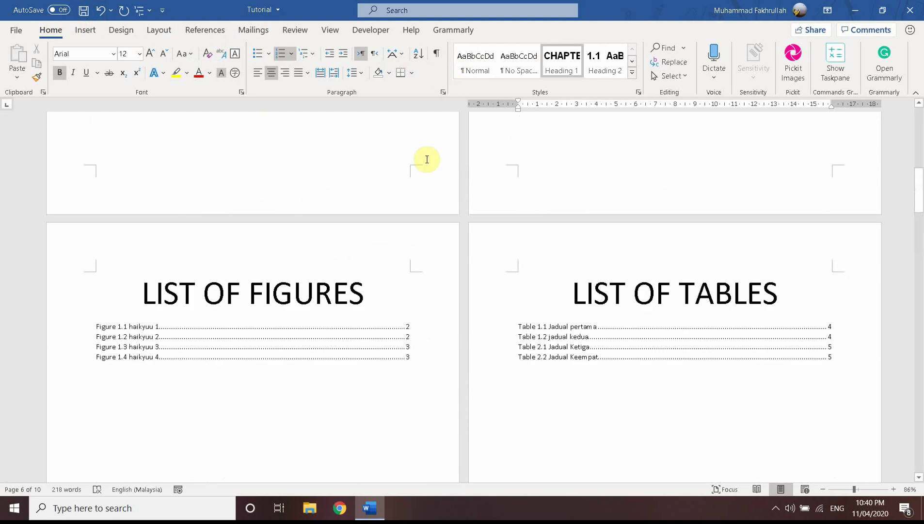
pyautogui.scroll(4, 425, 159)
pyautogui.scroll(3, 412, 160)
pyautogui.scroll(-10, 398, 278)
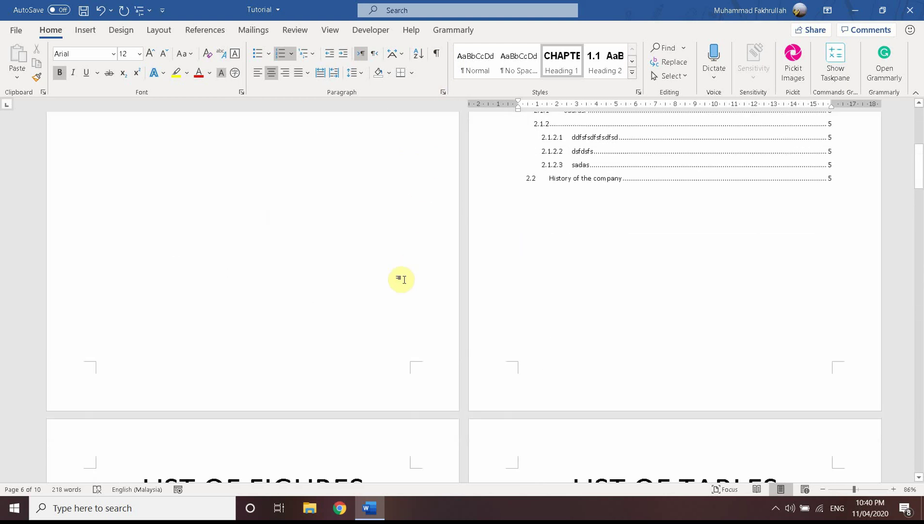
pyautogui.scroll(-2, 291, 331)
pyautogui.click(290, 331)
pyautogui.doubleClick(290, 331)
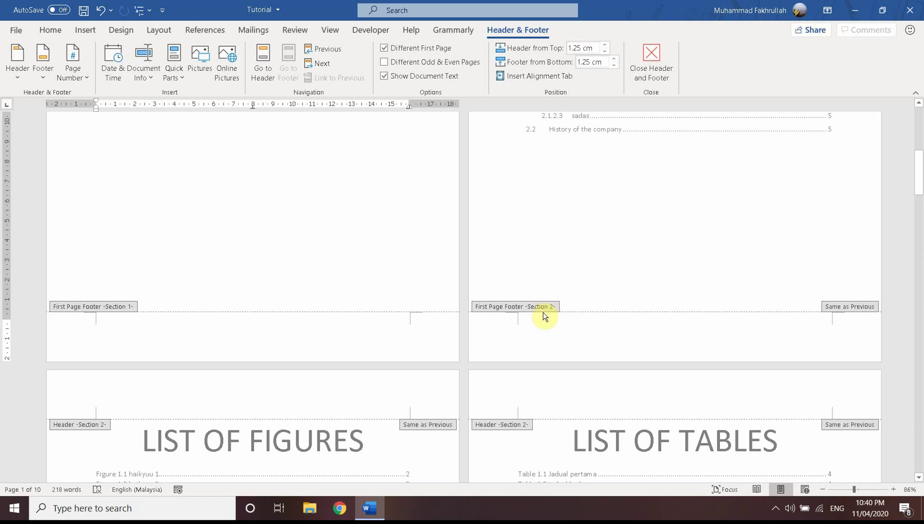
# - Turn off Different First Page for the section 2 footer
pyautogui.scroll(-3, 543, 315)
pyautogui.scroll(-4, 433, 351)
pyautogui.scroll(-4, 303, 388)
pyautogui.scroll(-3, 258, 391)
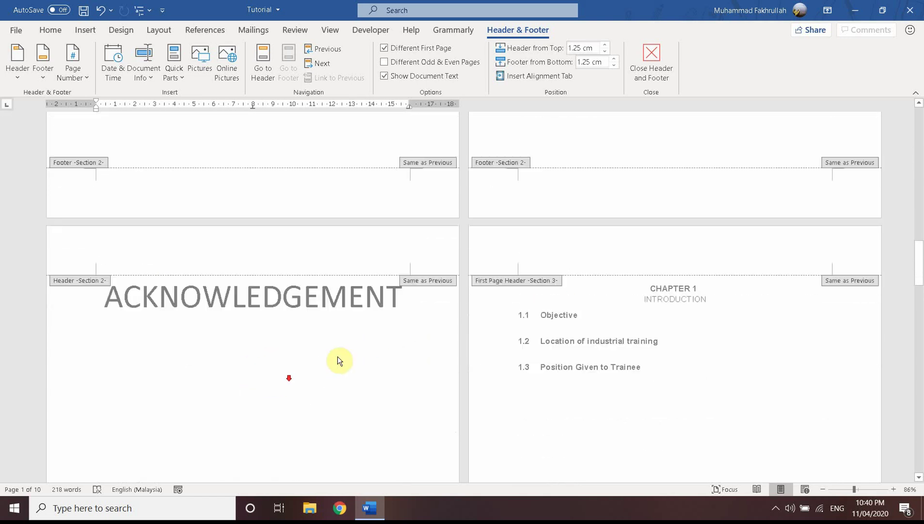
pyautogui.scroll(-3, 388, 357)
pyautogui.scroll(2, 487, 335)
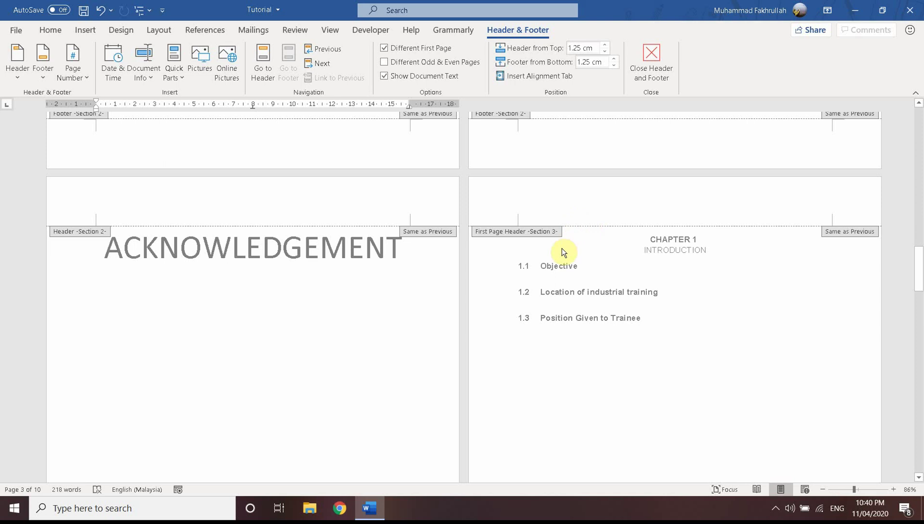
pyautogui.scroll(1, 563, 251)
pyautogui.scroll(5, 529, 259)
pyautogui.scroll(5, 540, 270)
pyautogui.scroll(5, 540, 259)
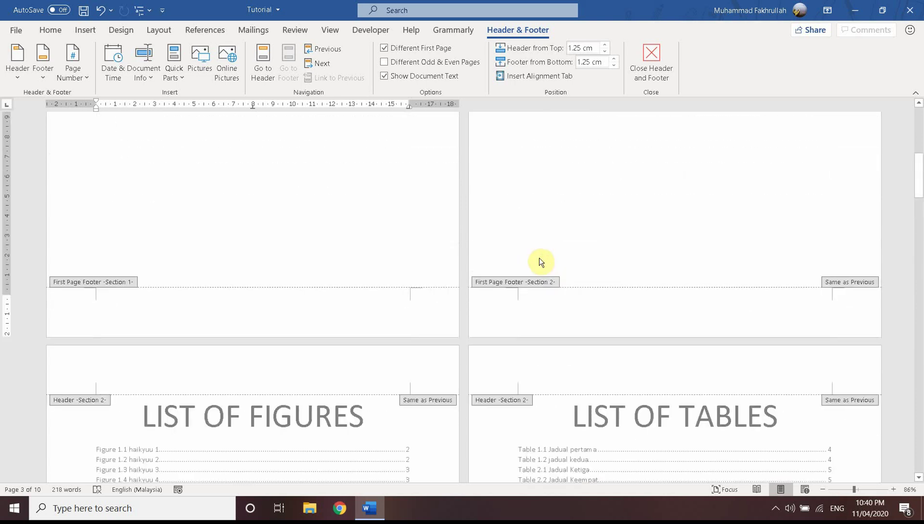
pyautogui.scroll(5, 540, 261)
pyautogui.scroll(3, 540, 273)
pyautogui.scroll(-5, 533, 256)
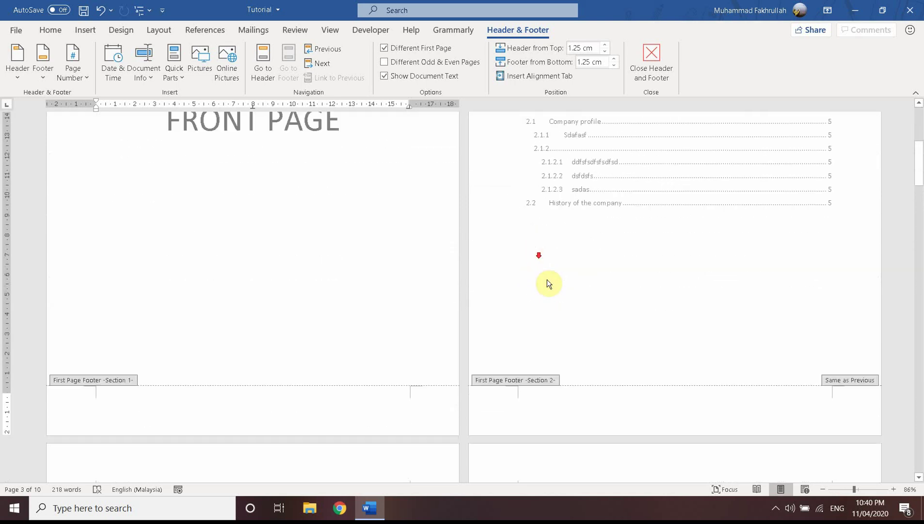
pyautogui.scroll(-2, 541, 282)
pyautogui.click(526, 317)
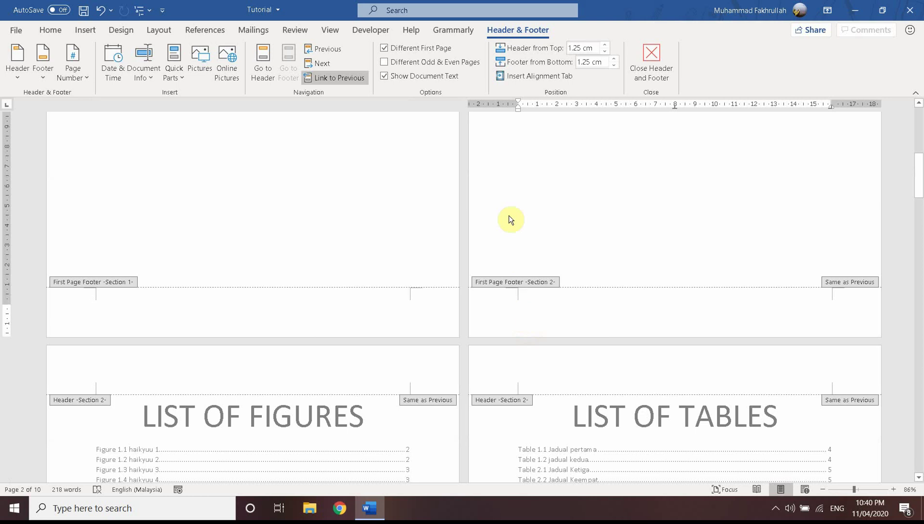
pyautogui.click(384, 48)
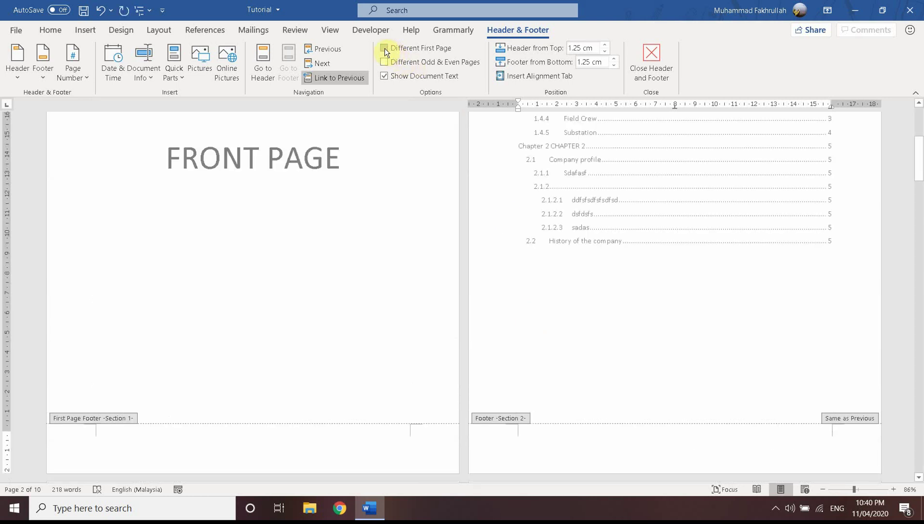
# - Turn off Different First Page for the section 3 footer on the Chapter 1 page
pyautogui.scroll(-5, 581, 270)
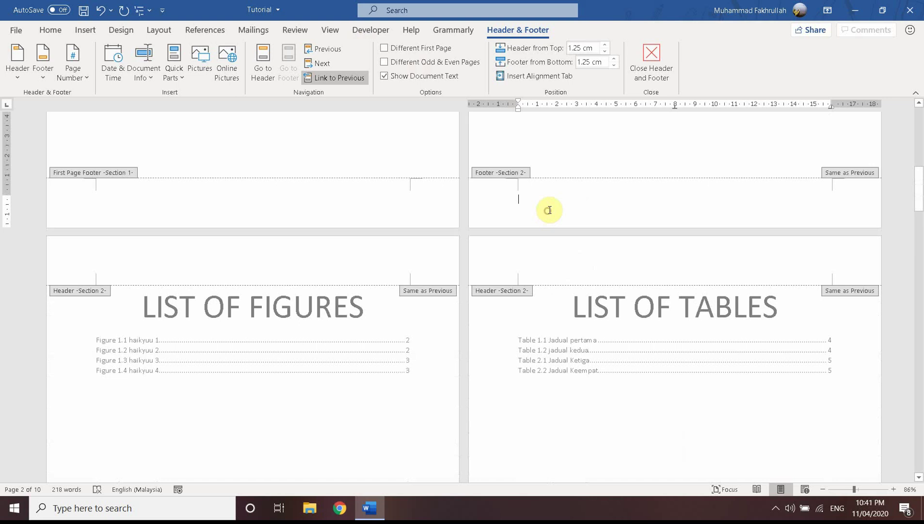
pyautogui.scroll(-4, 557, 212)
pyautogui.scroll(-1, 563, 237)
pyautogui.scroll(-5, 559, 232)
pyautogui.scroll(-4, 568, 247)
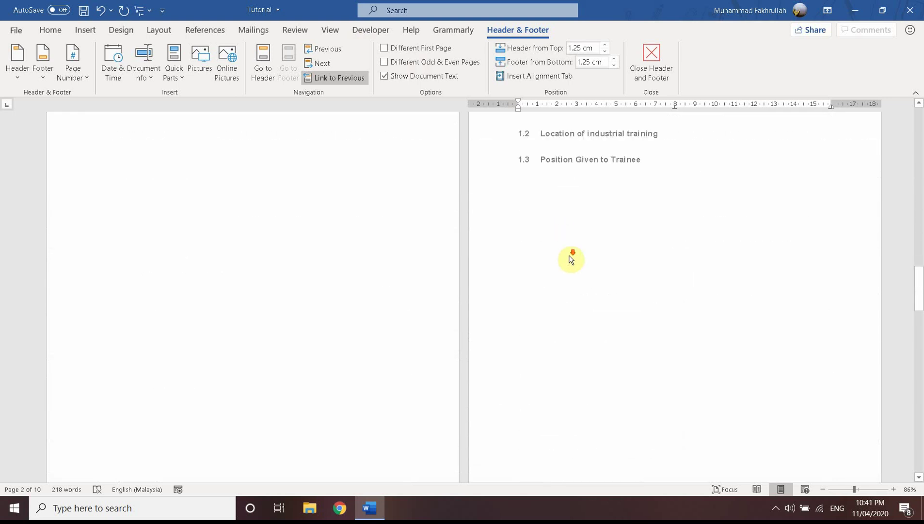
pyautogui.scroll(-2, 575, 260)
pyautogui.click(531, 391)
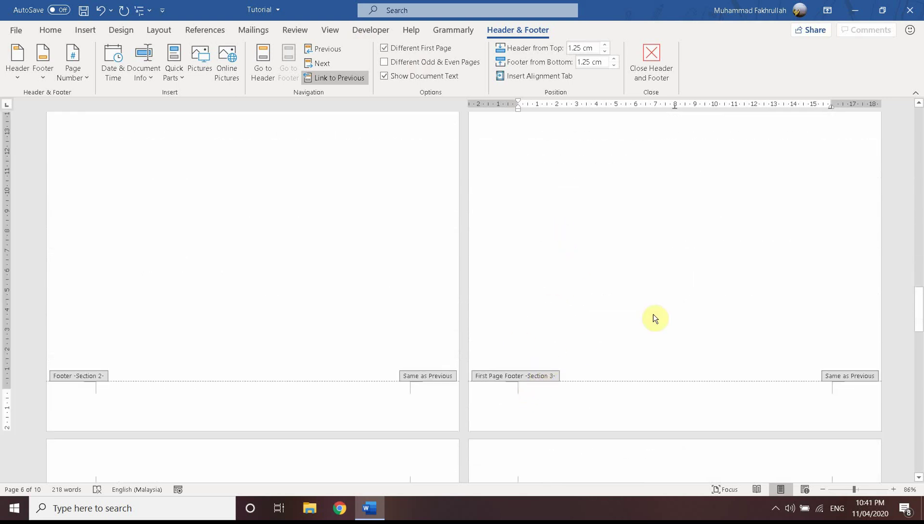
pyautogui.click(388, 46)
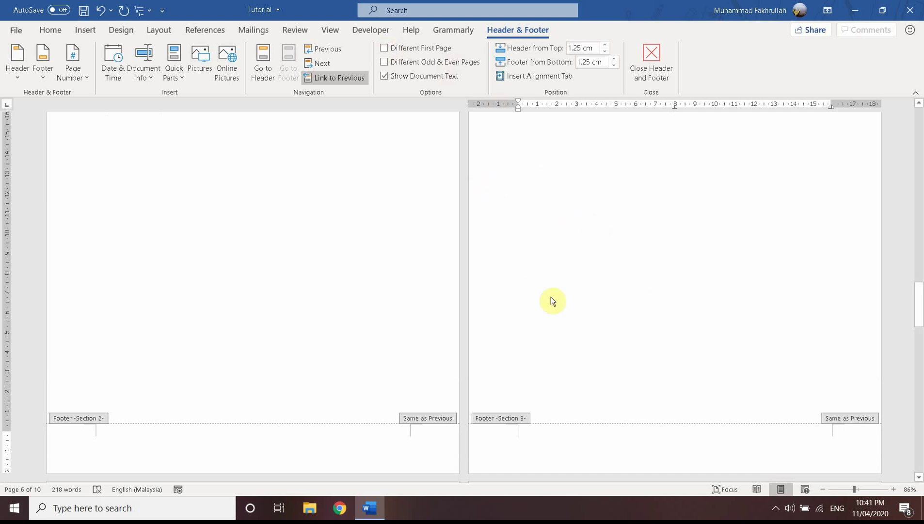
# - Return to the contents page and place the cursor in the section 2 footer
pyautogui.scroll(2, 562, 310)
pyautogui.scroll(3, 490, 284)
pyautogui.scroll(3, 534, 281)
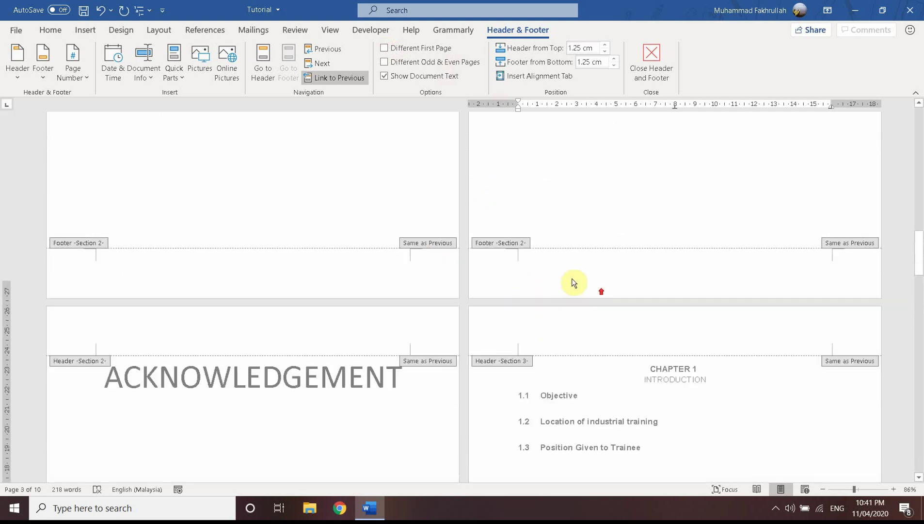
pyautogui.scroll(10, 561, 280)
pyautogui.scroll(5, 562, 281)
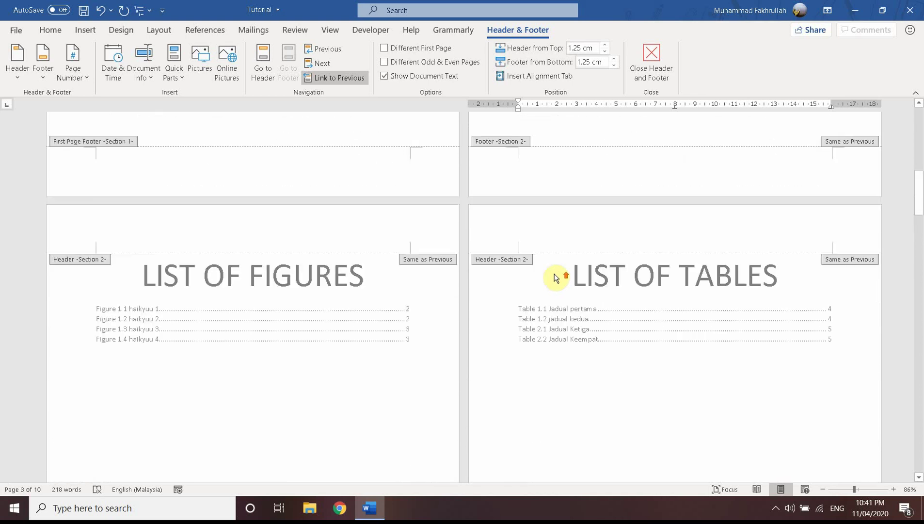
pyautogui.scroll(2, 558, 274)
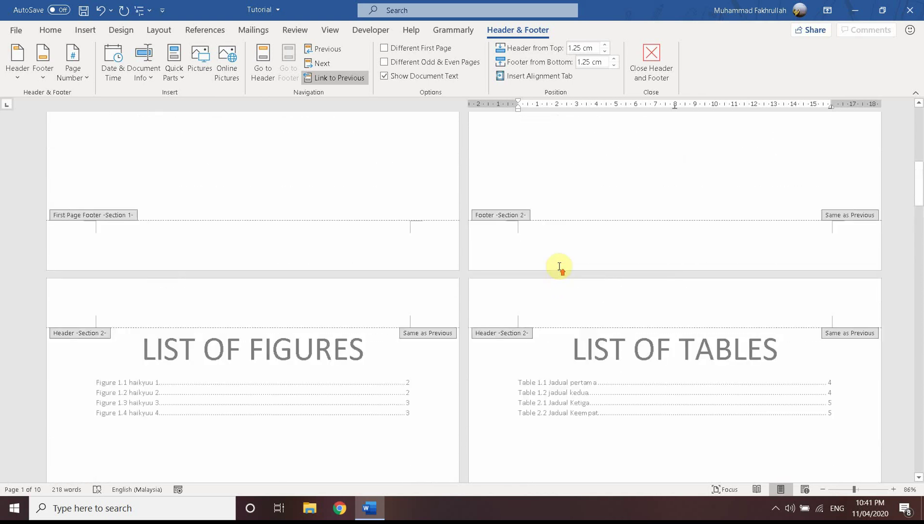
pyautogui.scroll(5, 558, 272)
pyautogui.scroll(1, 561, 268)
pyautogui.scroll(1, 561, 269)
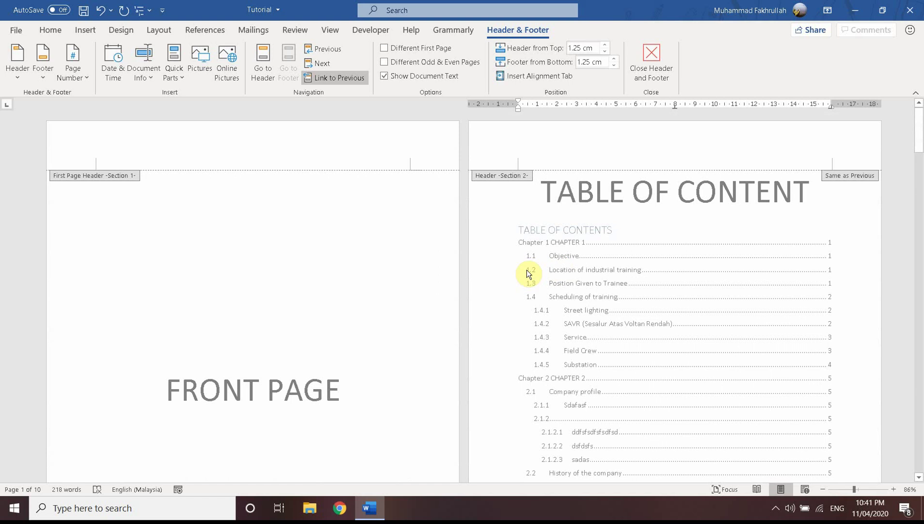
pyautogui.scroll(-1, 529, 274)
pyautogui.scroll(-5, 510, 271)
pyautogui.scroll(-1, 509, 269)
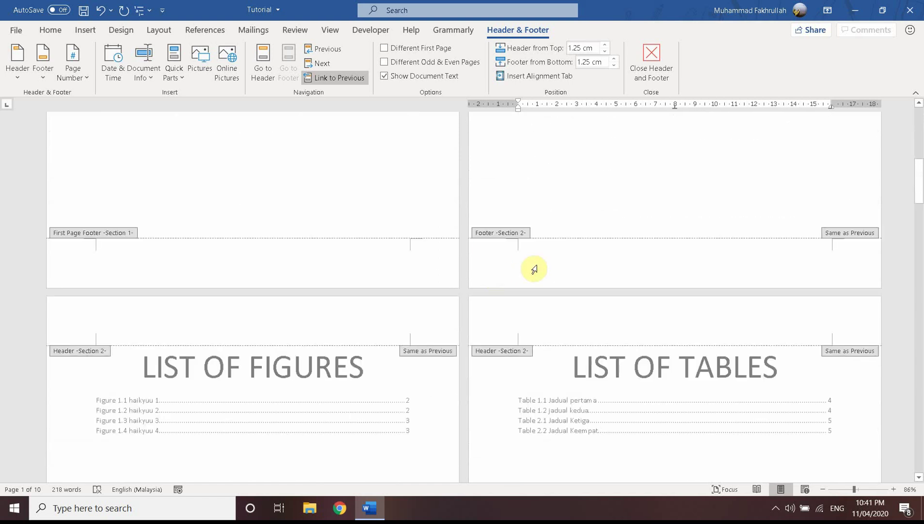
pyautogui.click(732, 272)
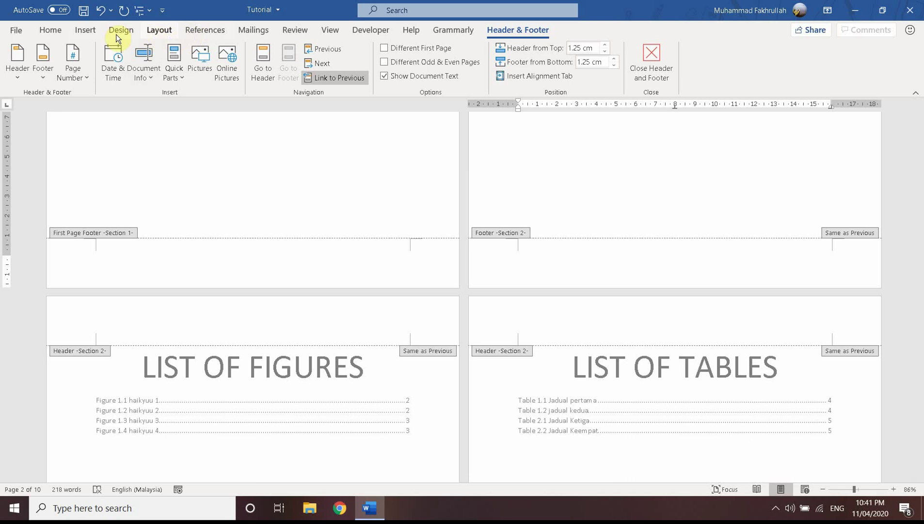
# - Set the page number format to lowercase Roman numerals (i, ii, iii)
pyautogui.click(68, 77)
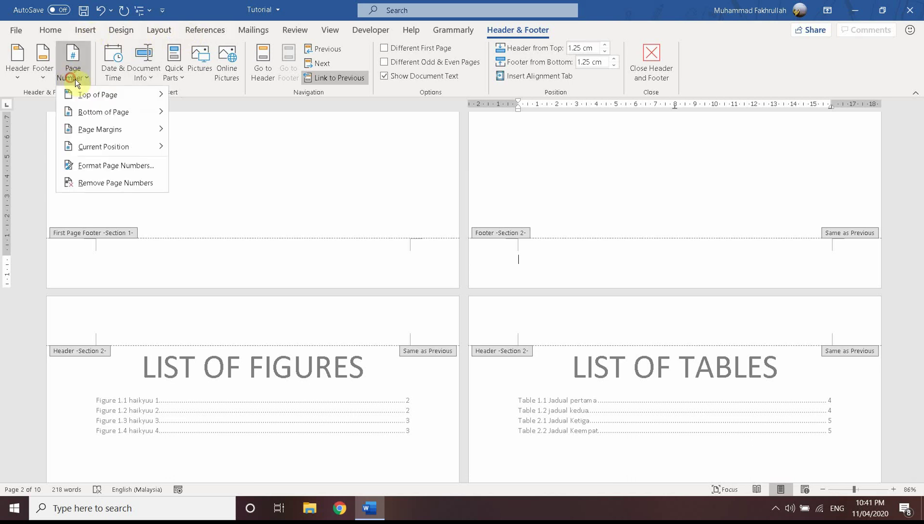
pyautogui.click(126, 167)
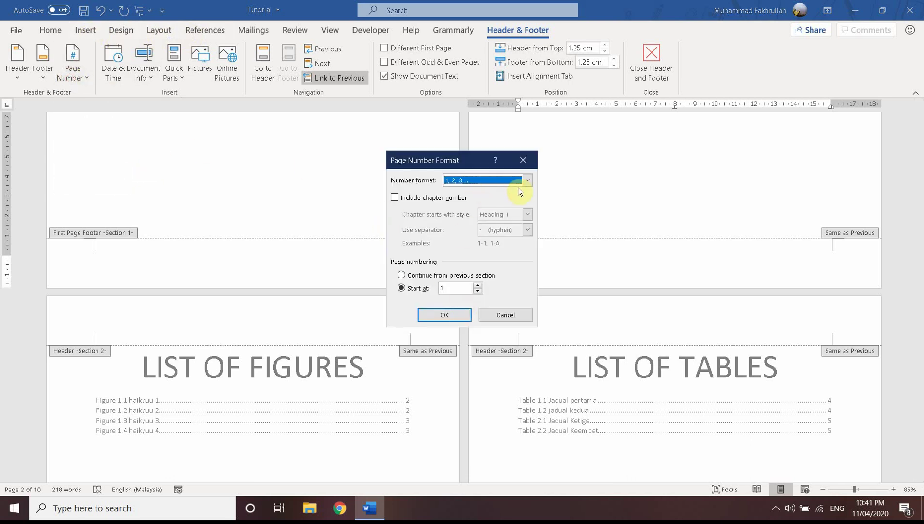
pyautogui.click(526, 181)
pyautogui.scroll(-1, 485, 209)
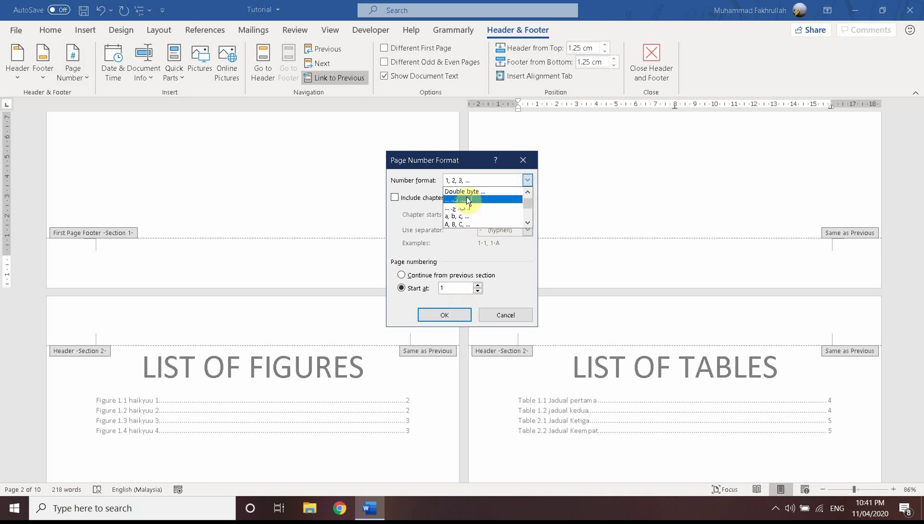
pyautogui.click(461, 219)
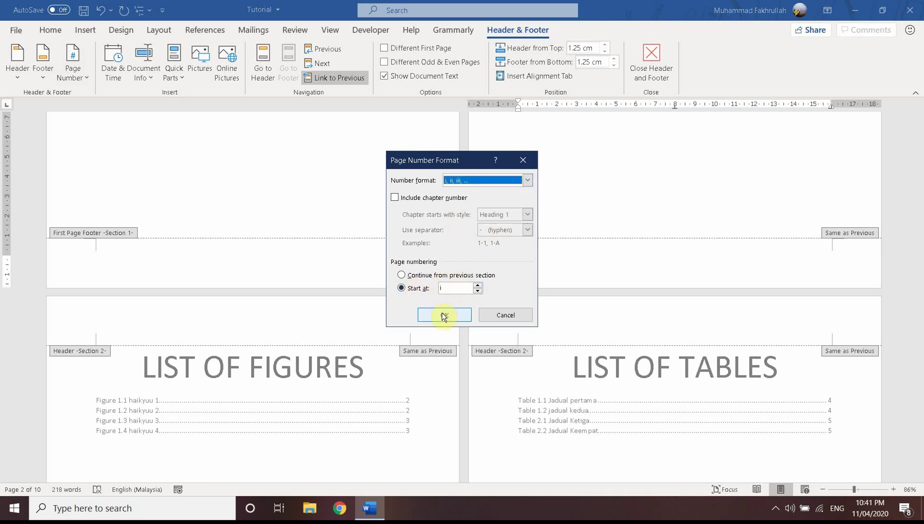
pyautogui.click(454, 315)
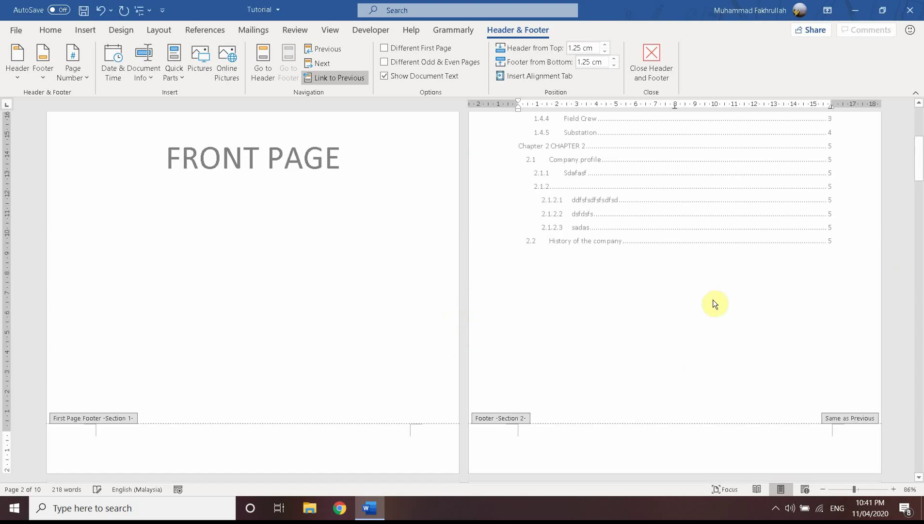
# - Insert a Plain Number 3 page number at the bottom right of the footer
pyautogui.scroll(-4, 607, 340)
pyautogui.scroll(-3, 776, 310)
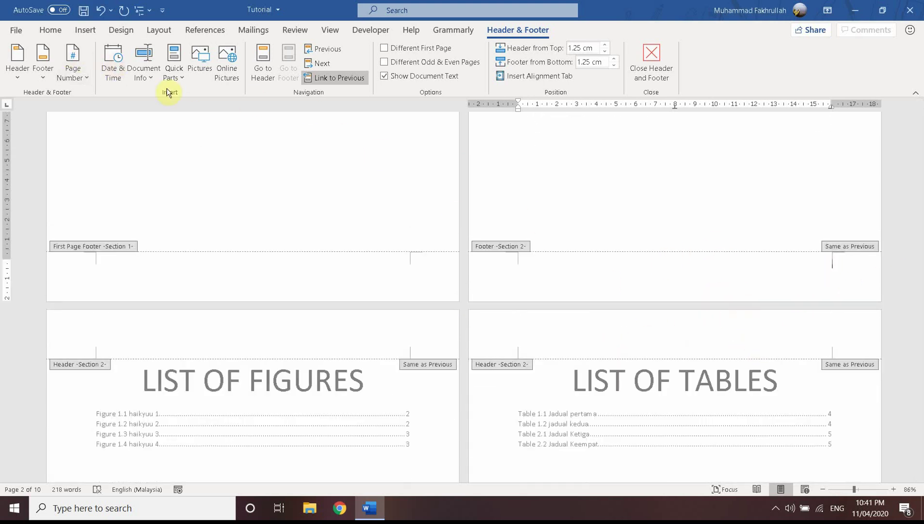
pyautogui.click(76, 77)
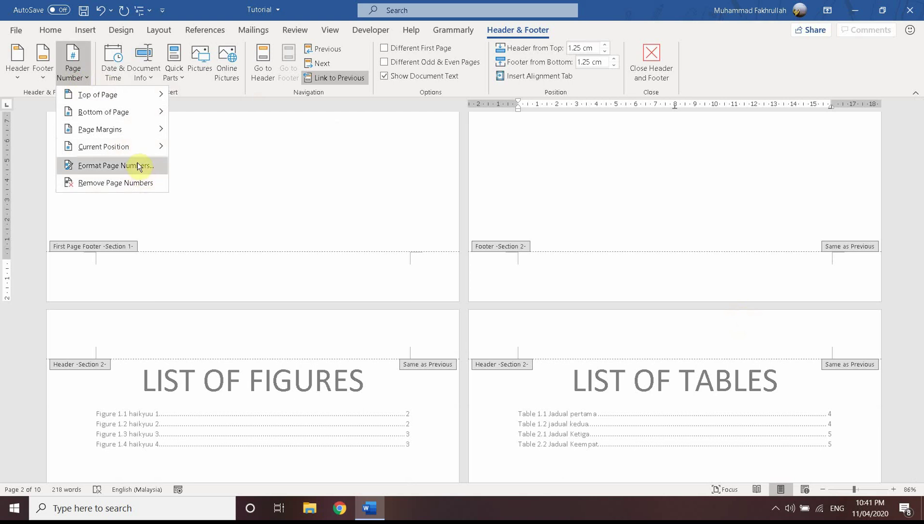
pyautogui.moveTo(103, 112)
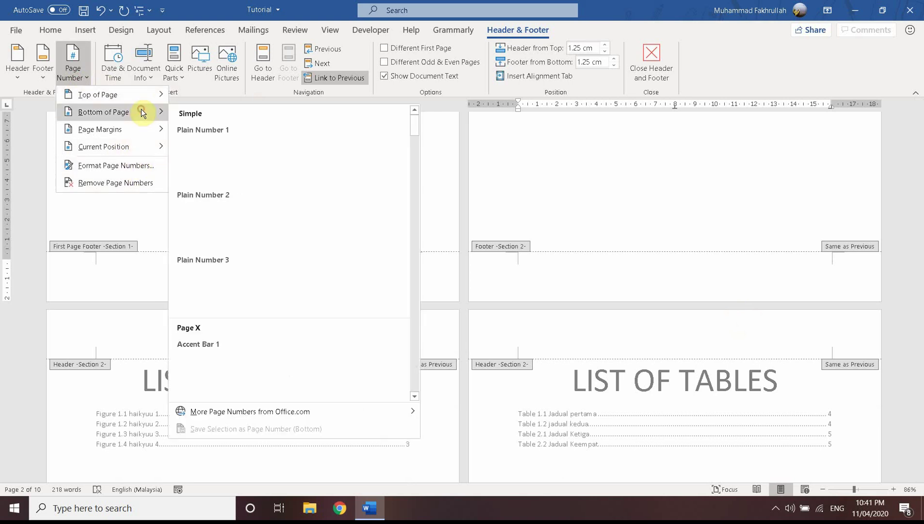
pyautogui.click(285, 290)
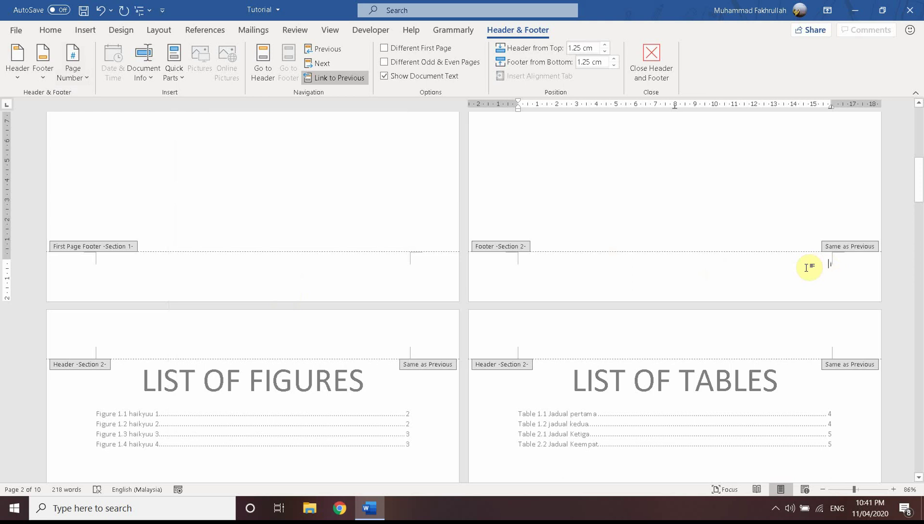
pyautogui.scroll(-3, 829, 257)
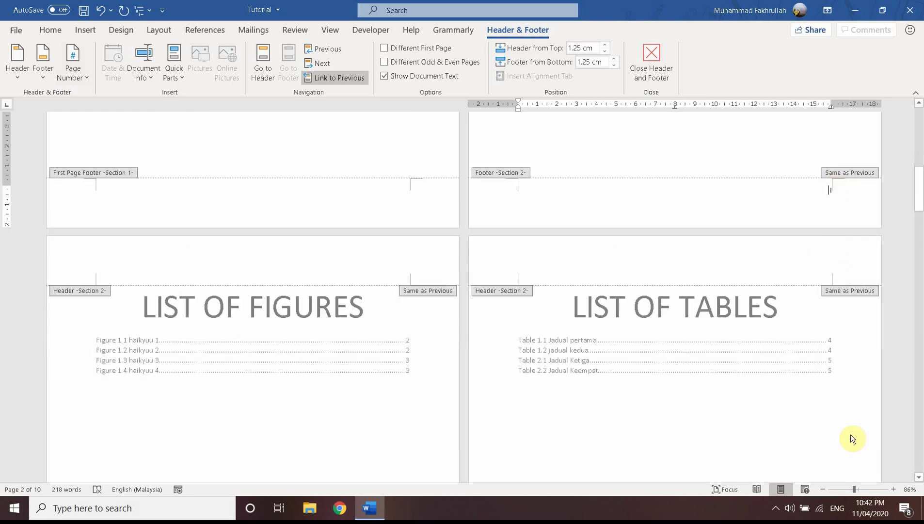
# - Zoom in and scroll through the footers to check ii, iii, iv, then 1 at Chapter 1
pyautogui.click(860, 489)
pyautogui.scroll(-3, 679, 223)
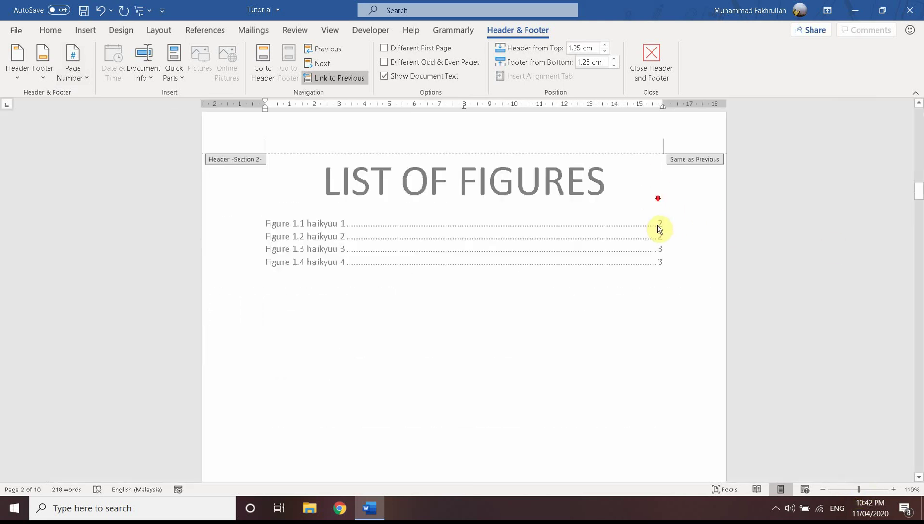
pyautogui.scroll(-5, 645, 253)
pyautogui.scroll(-4, 637, 281)
pyautogui.scroll(-7, 659, 326)
pyautogui.scroll(-4, 633, 254)
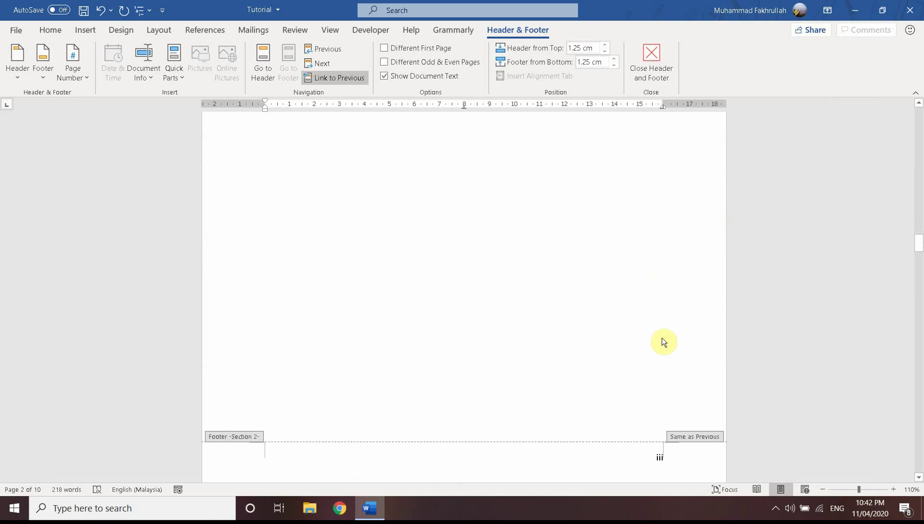
pyautogui.scroll(-3, 661, 340)
pyautogui.scroll(-7, 668, 352)
pyautogui.scroll(-8, 661, 332)
pyautogui.scroll(-3, 659, 336)
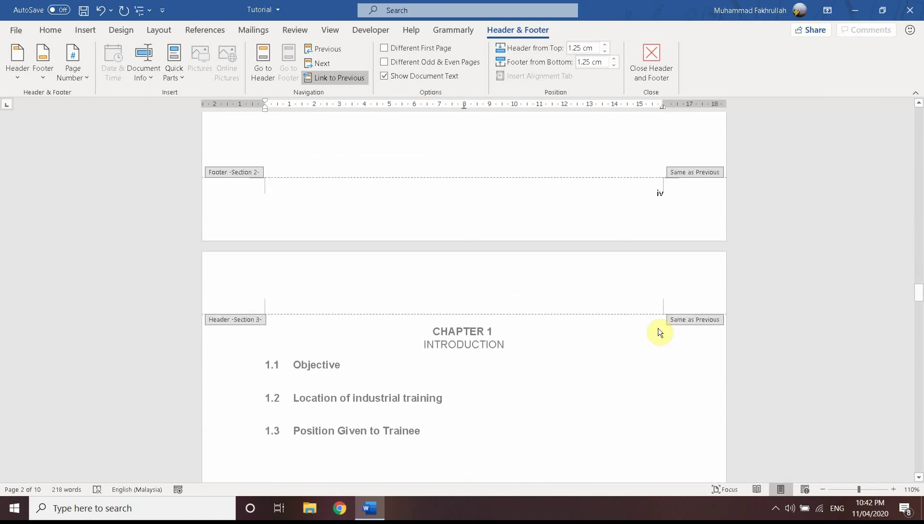
pyautogui.scroll(-5, 659, 328)
pyautogui.scroll(-5, 652, 312)
pyautogui.scroll(-5, 664, 374)
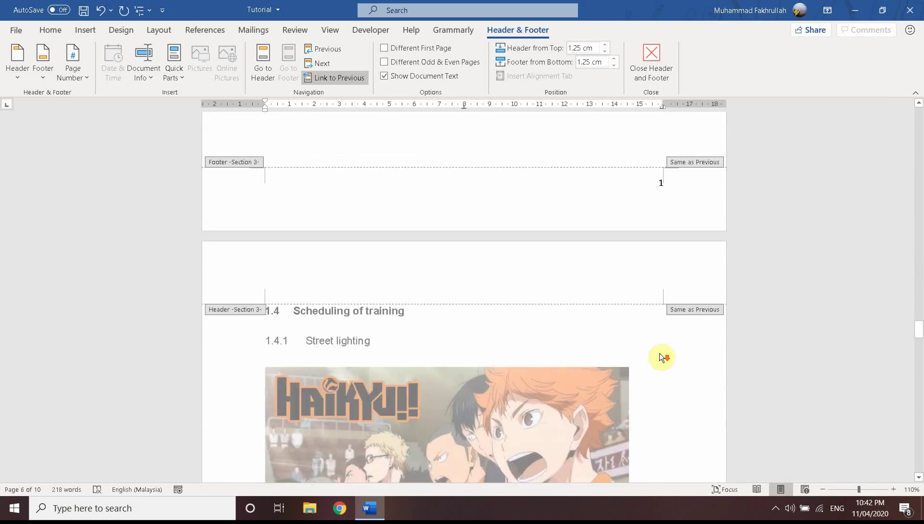
pyautogui.scroll(-3, 660, 354)
pyautogui.scroll(-5, 653, 339)
pyautogui.scroll(-4, 652, 336)
pyautogui.scroll(-4, 654, 334)
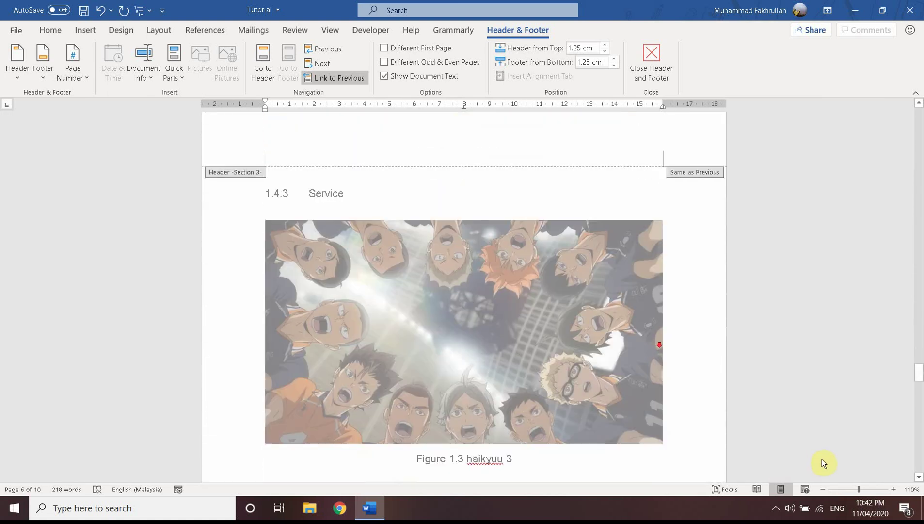
pyautogui.moveTo(859, 489); pyautogui.dragTo(842, 488)
pyautogui.scroll(-2, 718, 392)
pyautogui.scroll(-1, 595, 363)
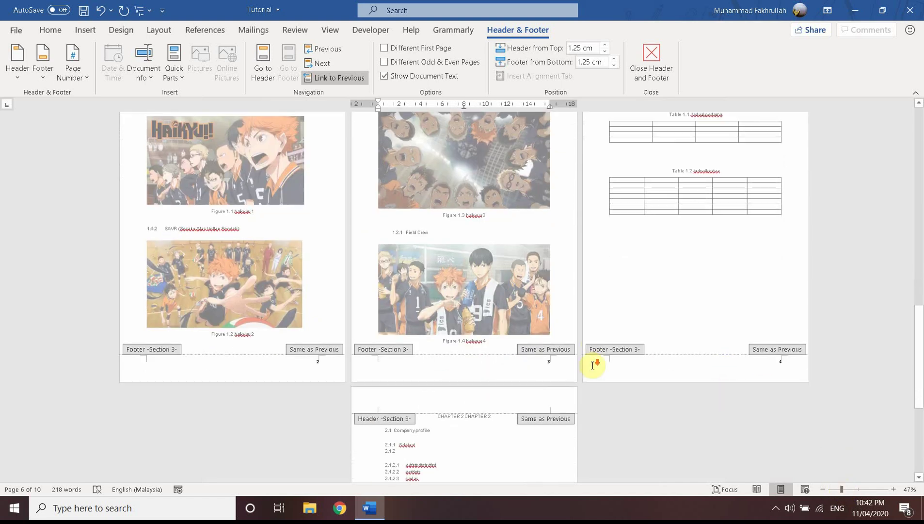
pyautogui.scroll(-2, 580, 363)
pyautogui.scroll(-4, 567, 354)
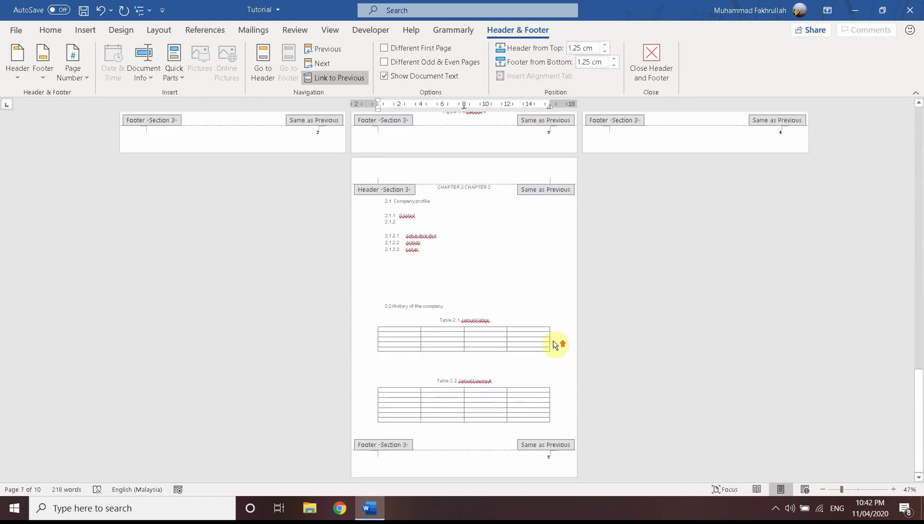
pyautogui.scroll(3, 555, 343)
pyautogui.scroll(3, 559, 343)
pyautogui.scroll(2, 563, 340)
pyautogui.scroll(1, 562, 332)
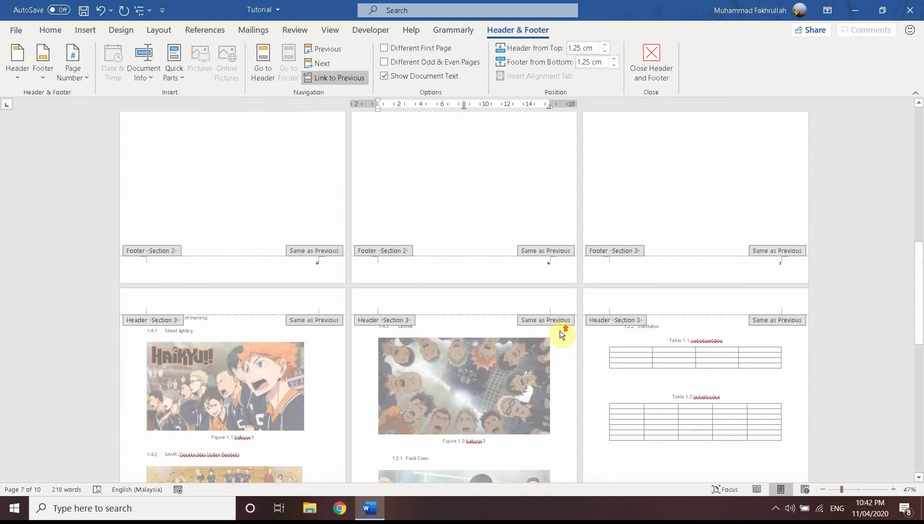
pyautogui.click(856, 489)
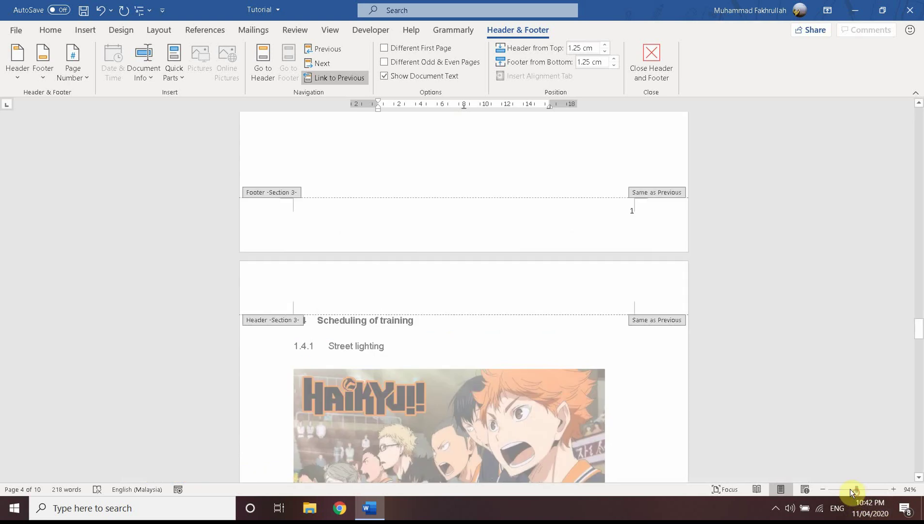
pyautogui.scroll(-1, 633, 315)
pyautogui.scroll(2, 633, 329)
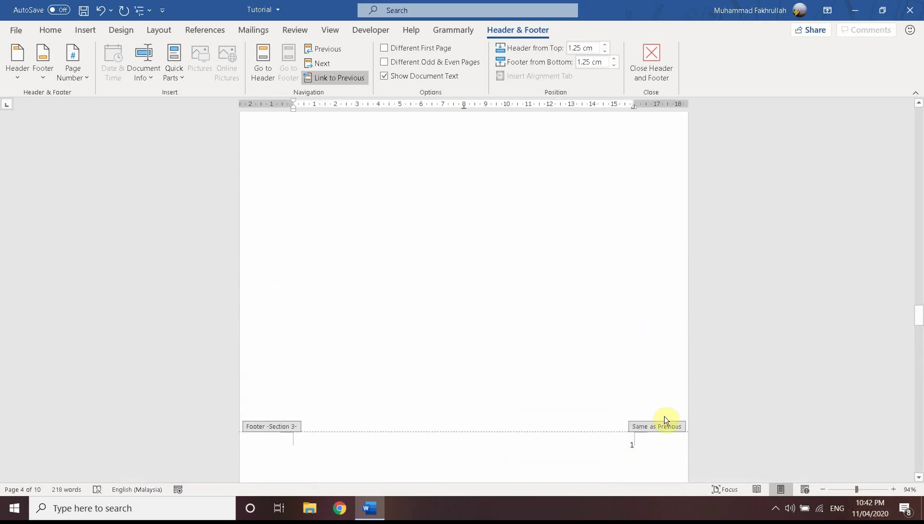
pyautogui.scroll(-1, 635, 435)
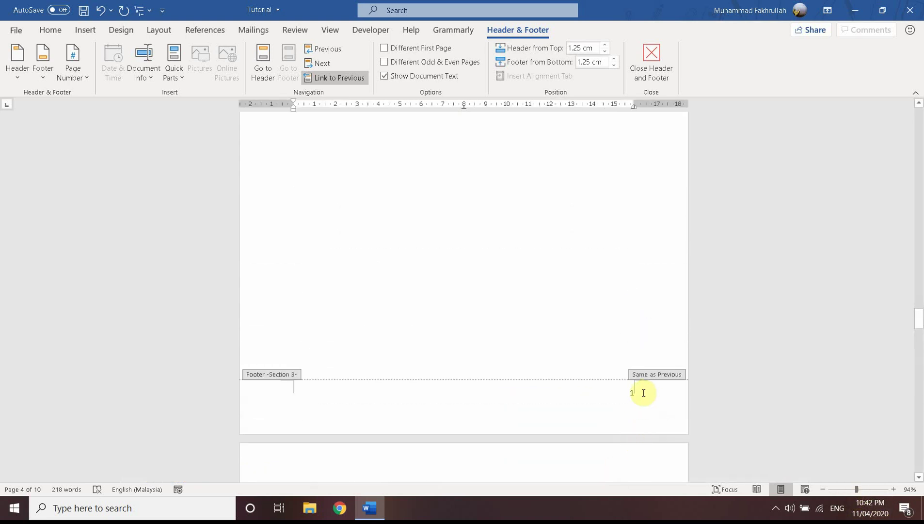
# - Number the Chapter 1 footer in 1, 2, 3 format starting at 1, placed bottom right (Plain Number 3)
pyautogui.click(627, 395)
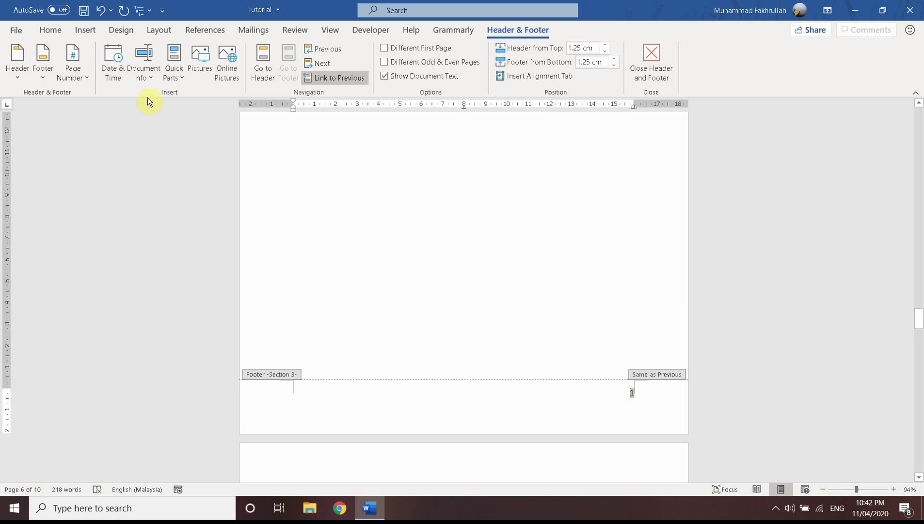
pyautogui.click(73, 81)
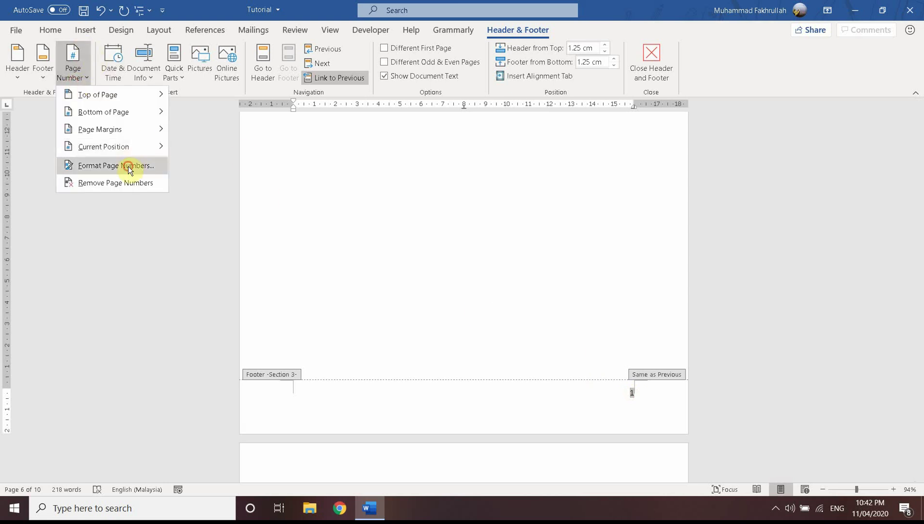
pyautogui.click(128, 164)
pyautogui.click(513, 180)
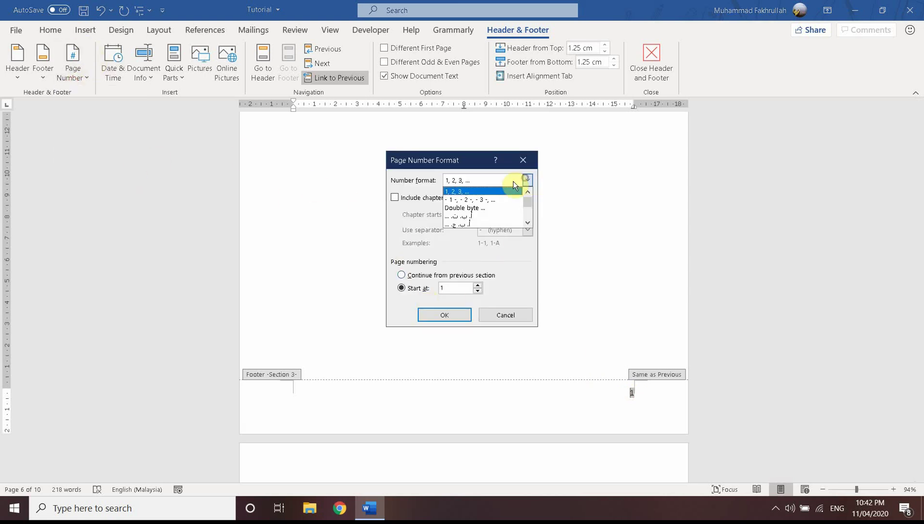
pyautogui.click(461, 190)
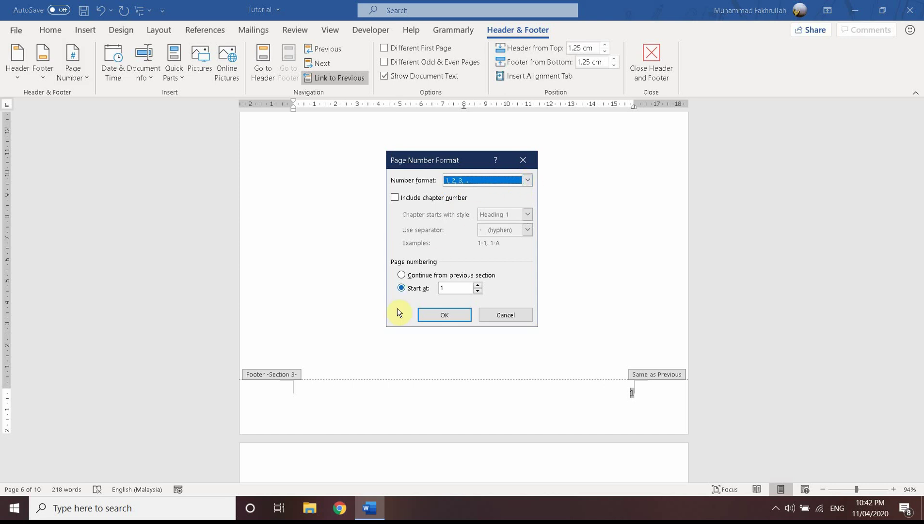
pyautogui.click(452, 313)
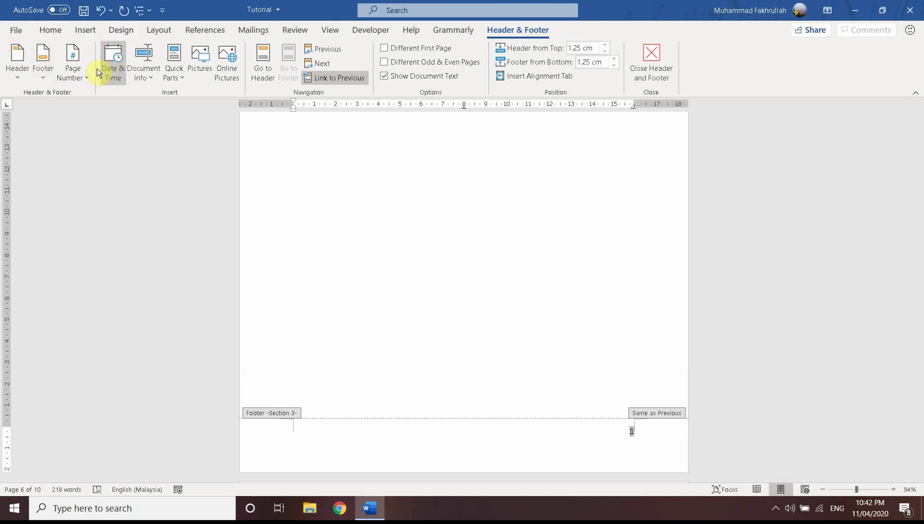
pyautogui.click(77, 70)
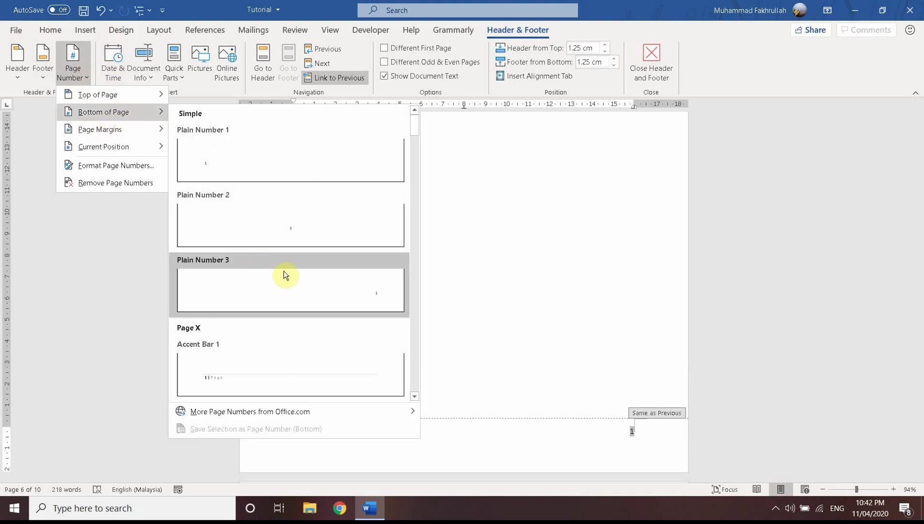
pyautogui.moveTo(103, 112)
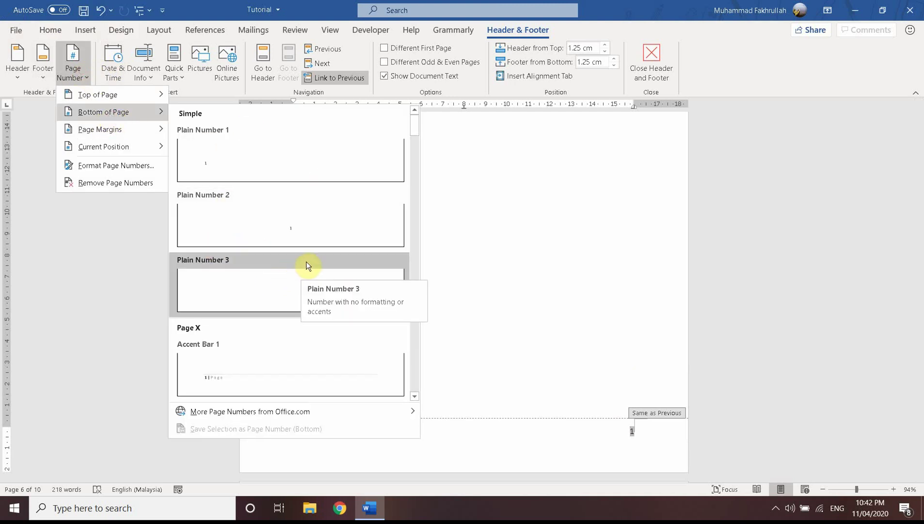
pyautogui.click(305, 291)
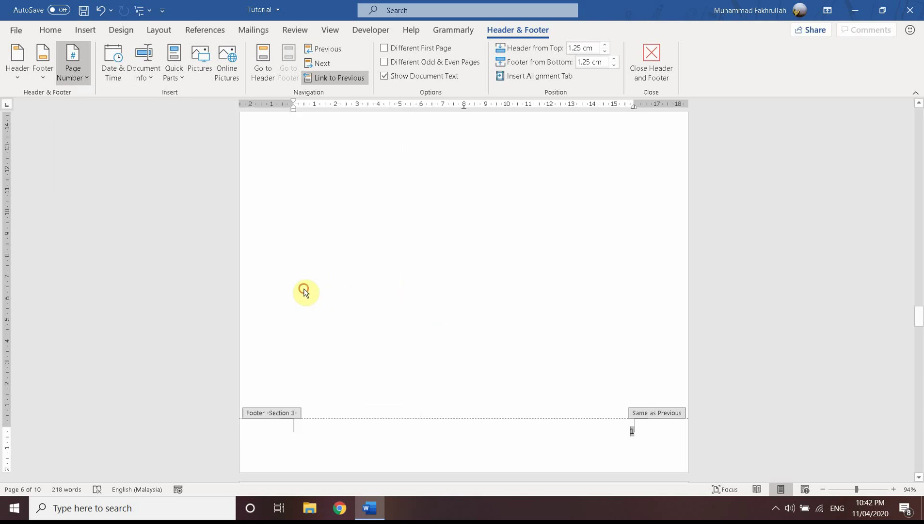
# - Zoom out to 33% to survey all the report's pages
pyautogui.scroll(-5, 625, 369)
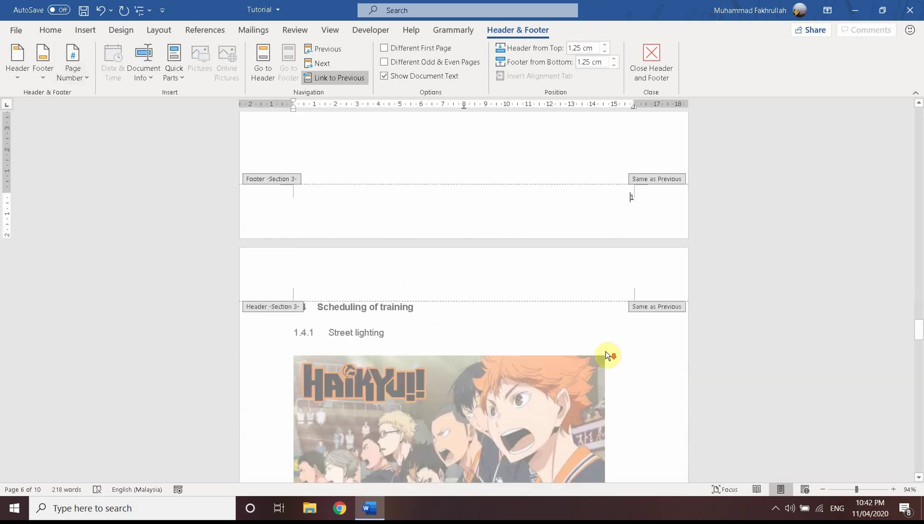
pyautogui.scroll(-7, 605, 352)
pyautogui.scroll(-7, 606, 350)
pyautogui.scroll(-3, 602, 291)
pyautogui.scroll(-5, 590, 203)
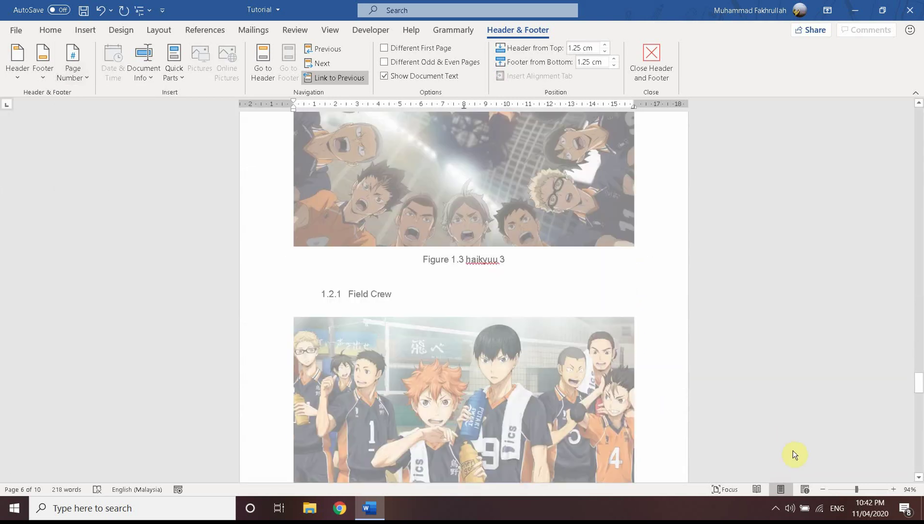
pyautogui.scroll(-1, 818, 417)
pyautogui.scroll(-1, 824, 437)
pyautogui.click(837, 488)
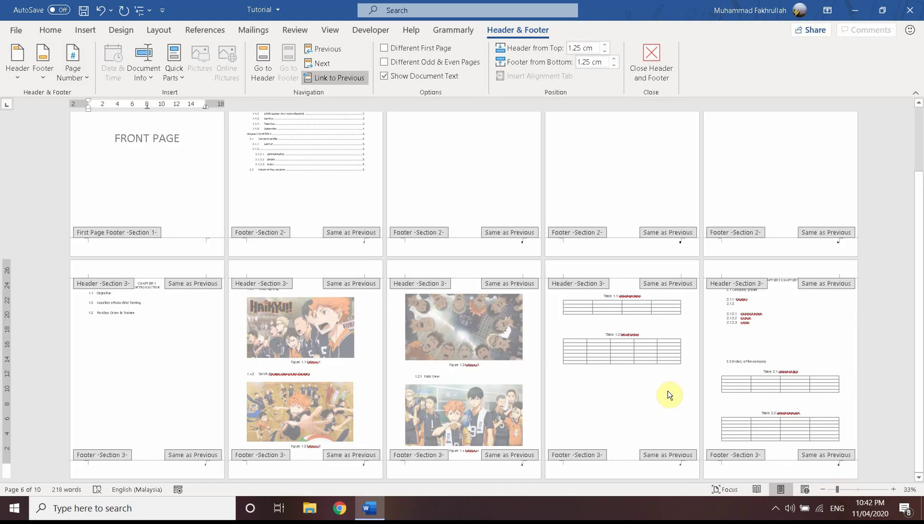
pyautogui.scroll(2, 636, 364)
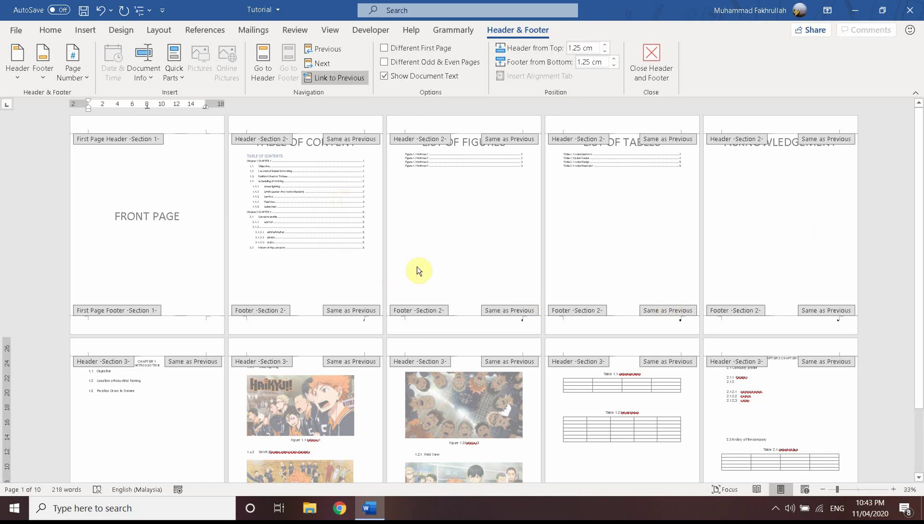
pyautogui.scroll(-1, 609, 262)
pyautogui.scroll(-3, 610, 262)
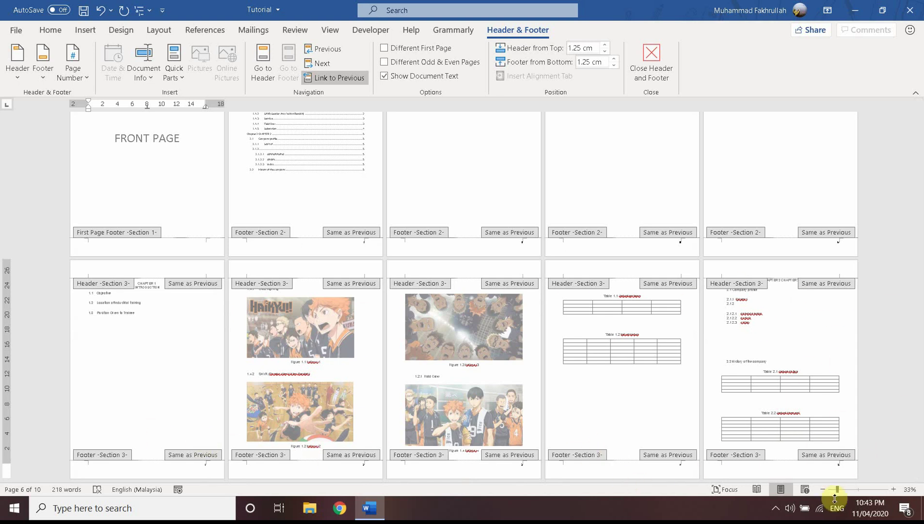
# - Zoom to 68% and scroll to the Acknowledgement and Chapter 1 pages
pyautogui.click(848, 490)
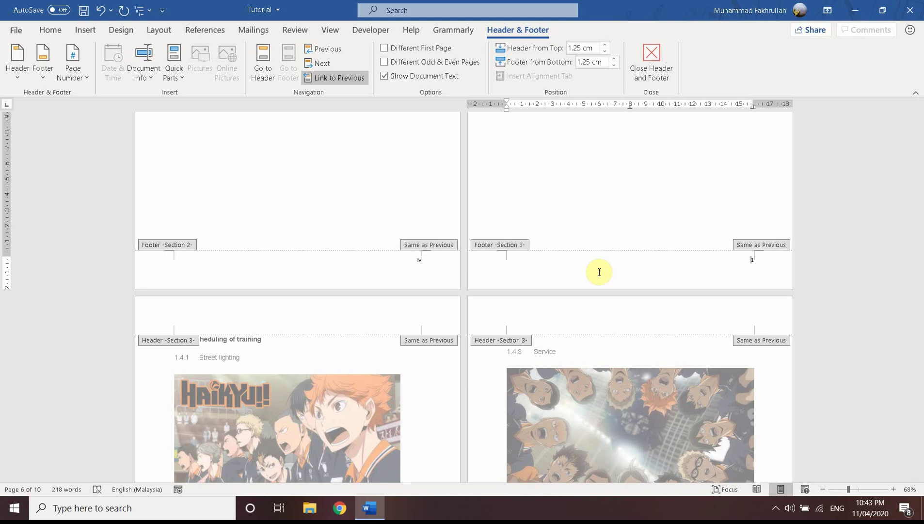
pyautogui.scroll(3, 599, 272)
pyautogui.scroll(3, 598, 235)
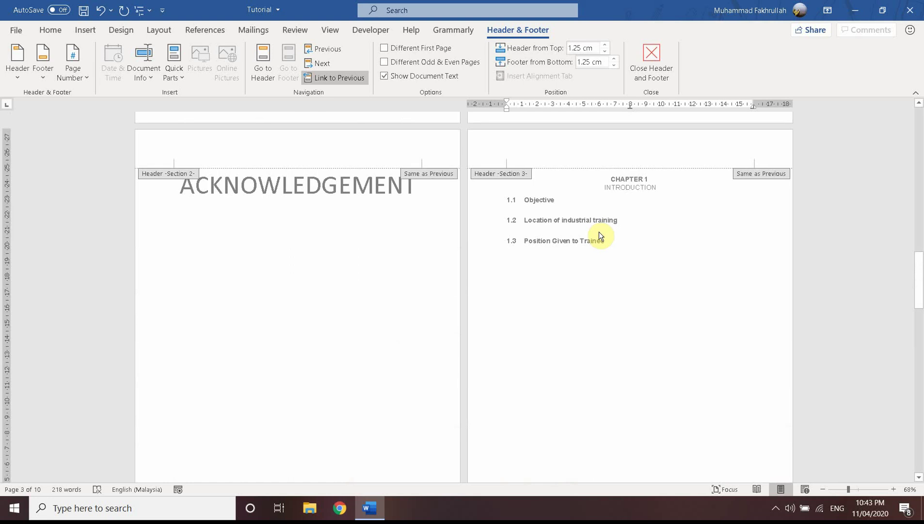
pyautogui.scroll(3, 600, 235)
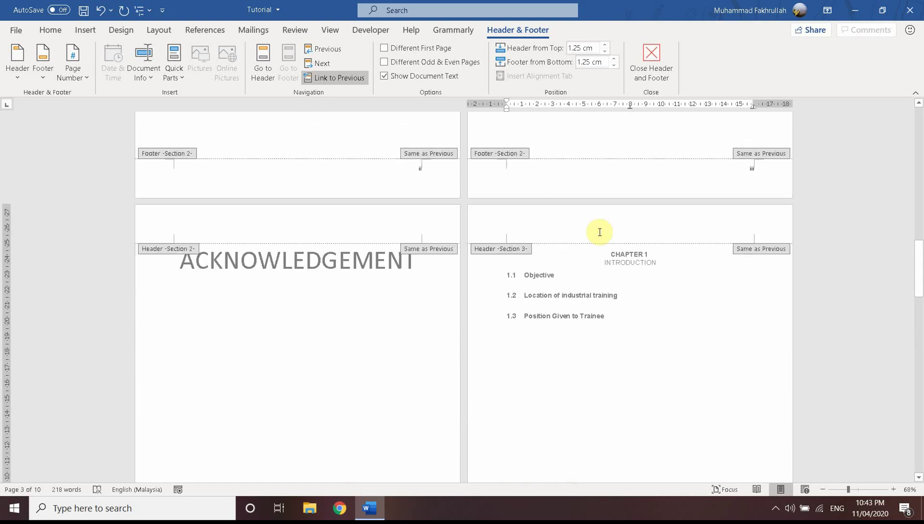